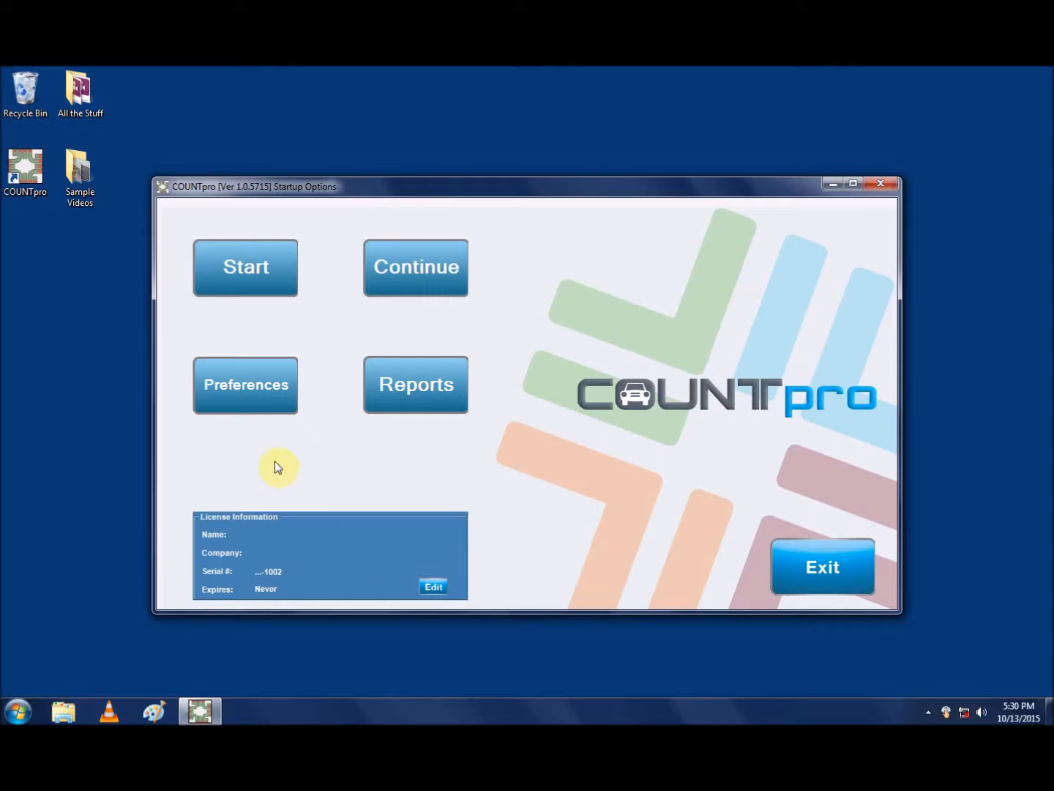
# Step: Open the preferences and choose COUNTpad 2 as the data input option
pyautogui.click(263, 375)
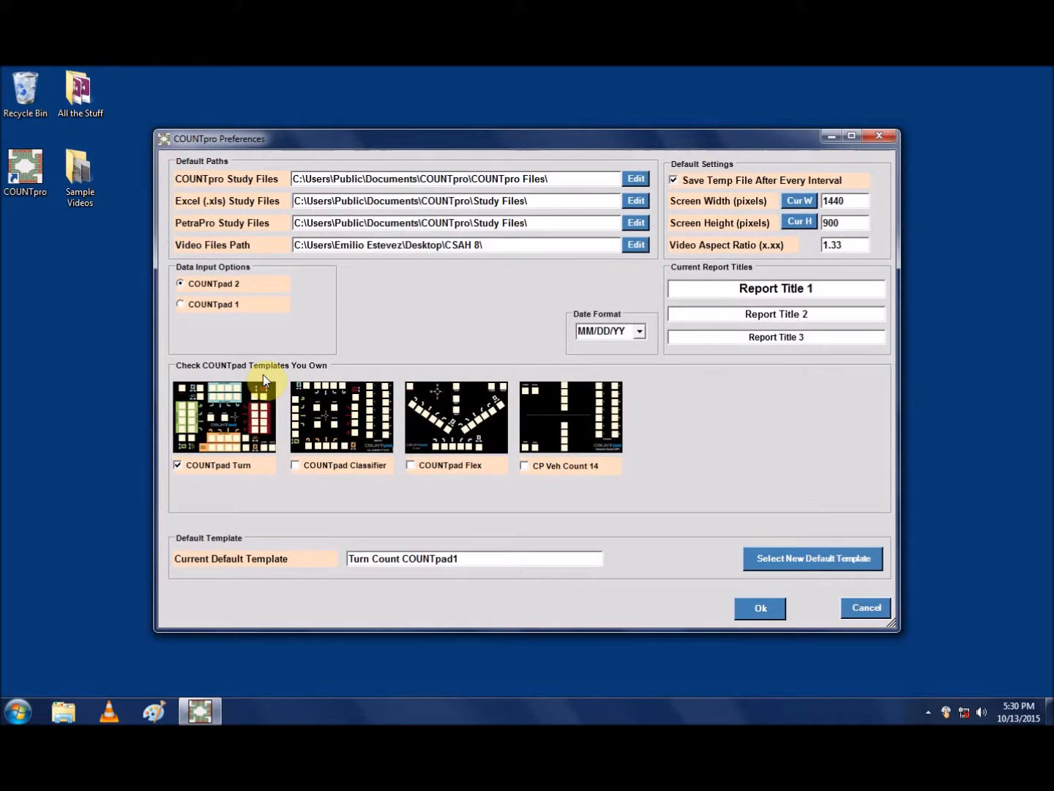
pyautogui.click(220, 284)
pyautogui.click(231, 306)
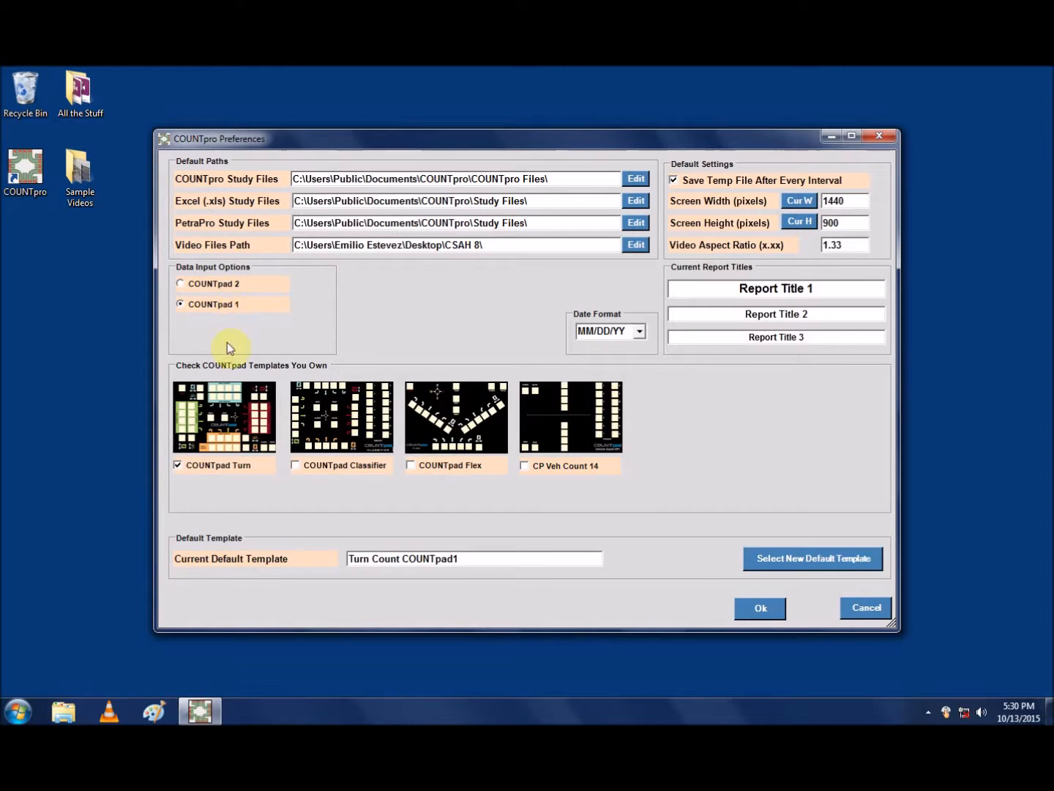
pyautogui.click(185, 282)
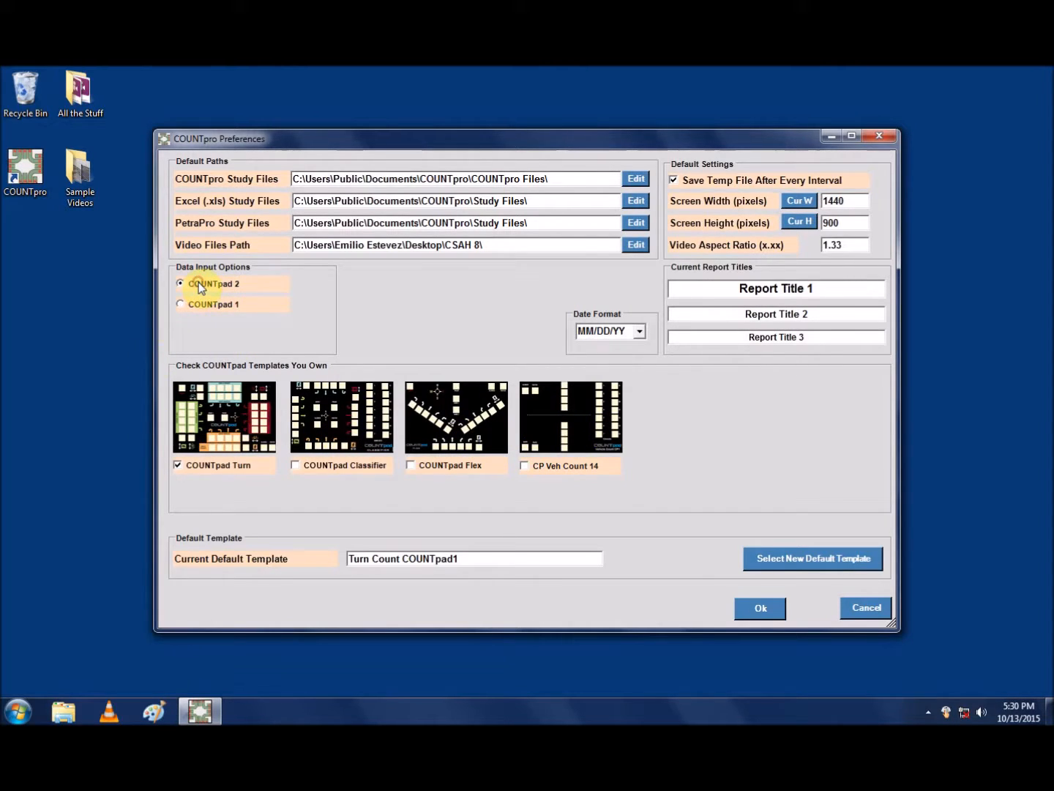
# Step: Keep the date format at MM/DD/YY and accept the preferences
pyautogui.click(642, 330)
pyautogui.click(642, 331)
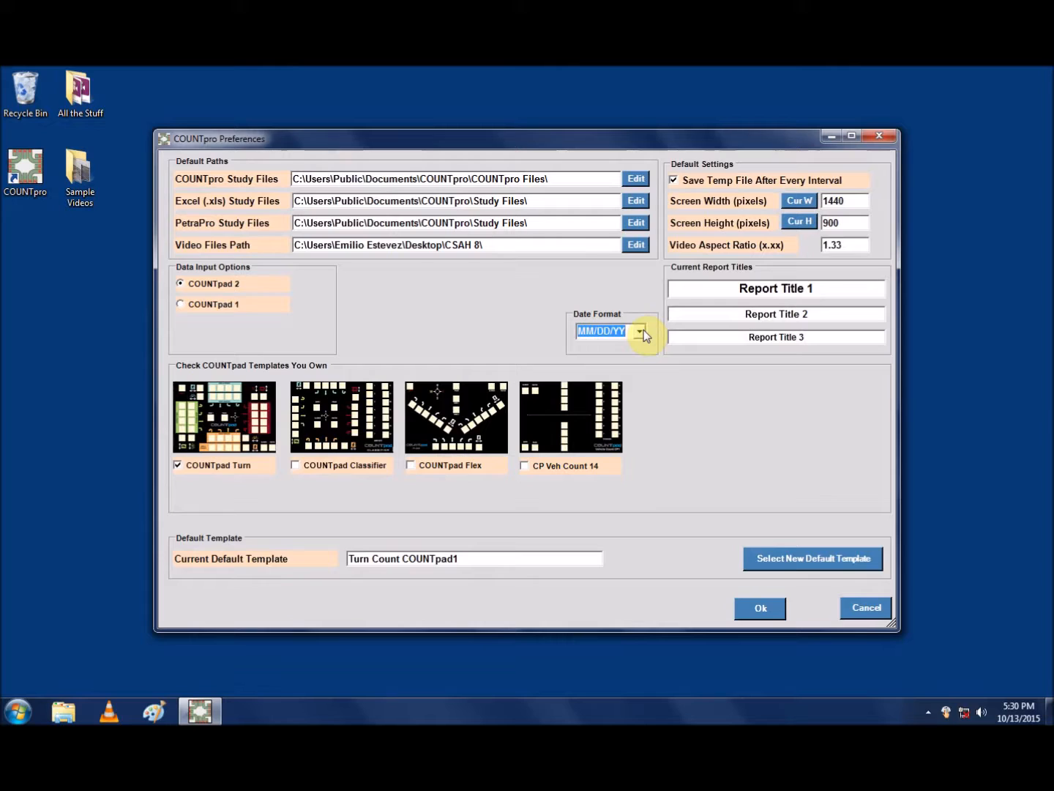
pyautogui.click(642, 330)
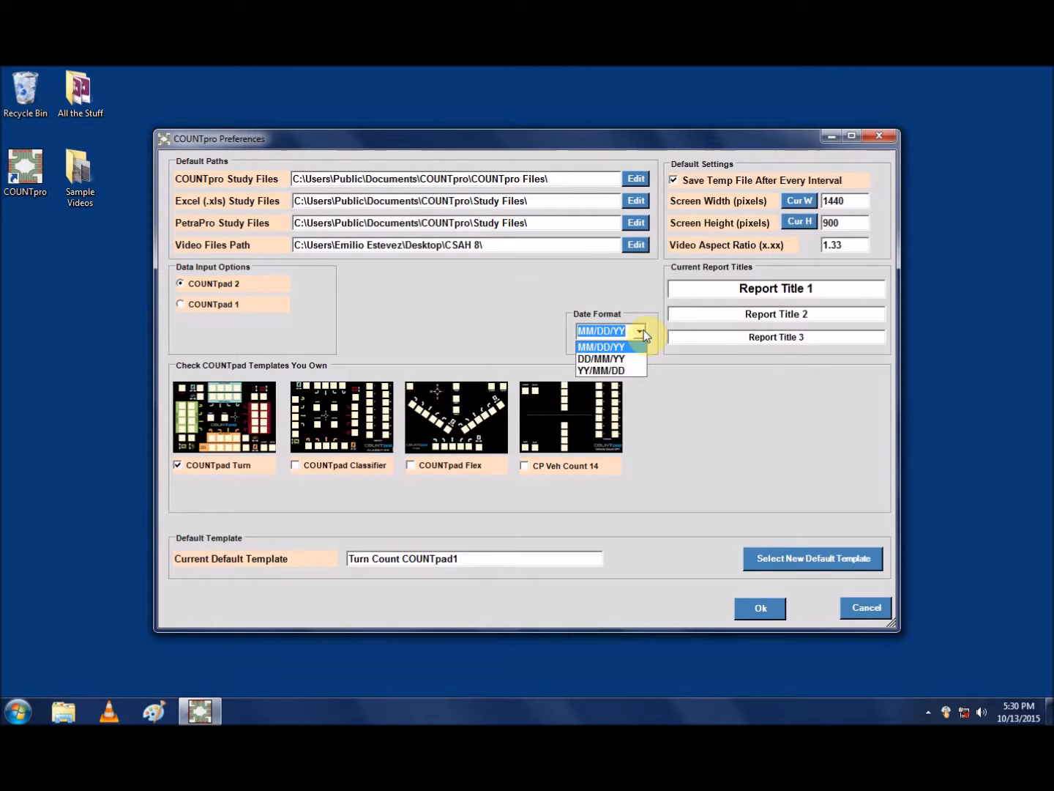
pyautogui.click(644, 331)
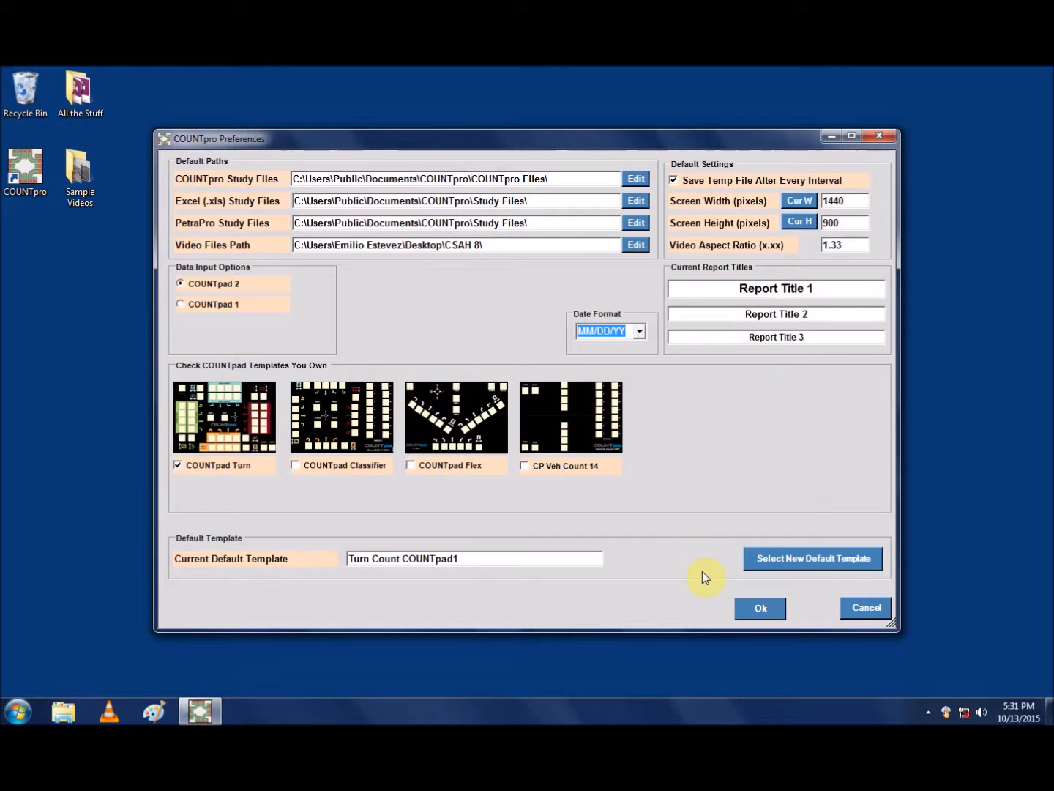
pyautogui.click(746, 606)
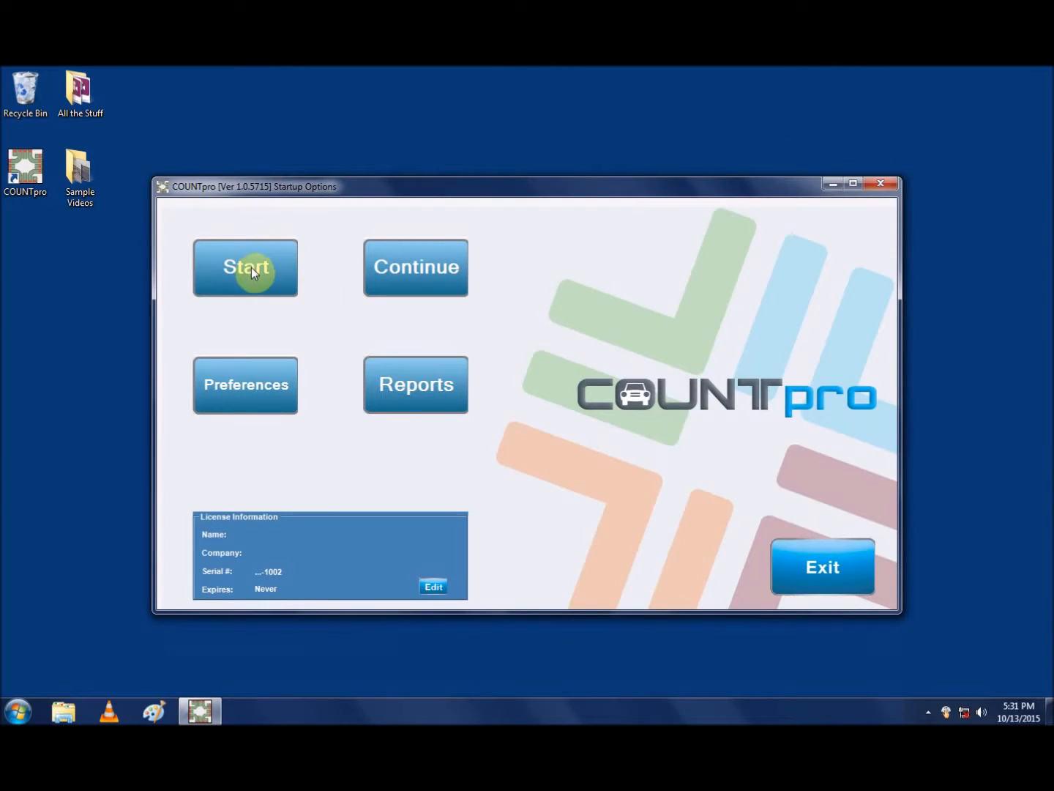
# Step: Start a new study with both 10-10-15 sample videos, 1200 - 1600 and 1600 - 2000
pyautogui.click(250, 268)
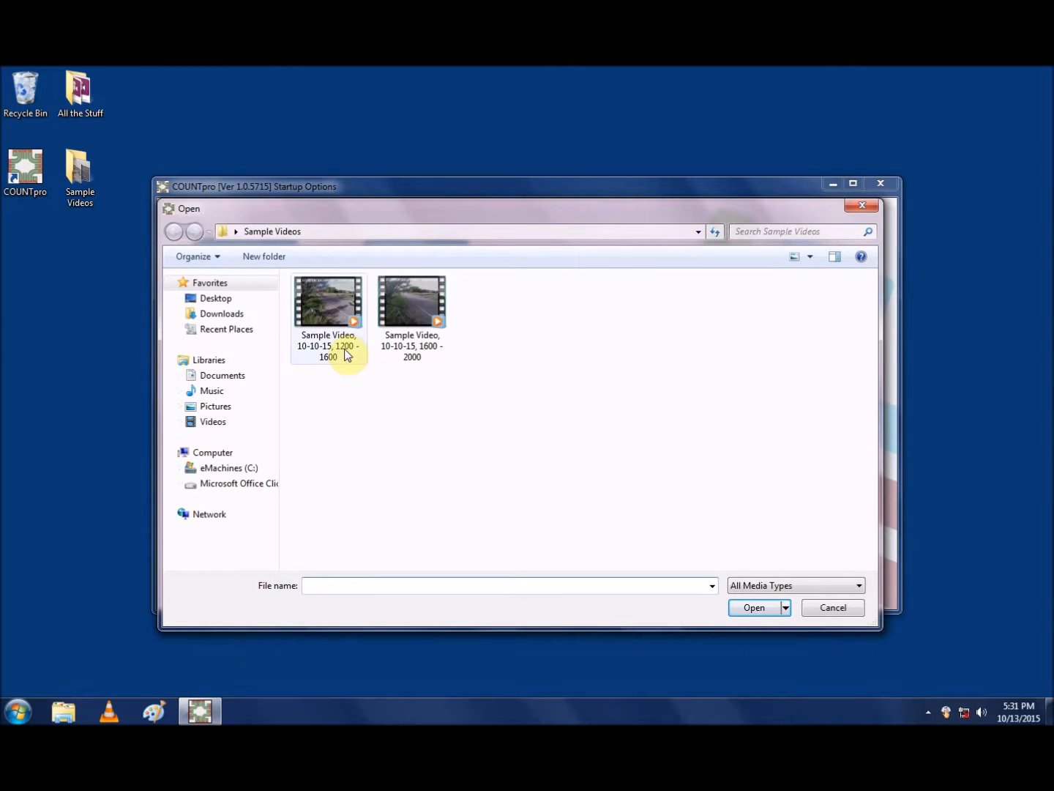
pyautogui.click(322, 314)
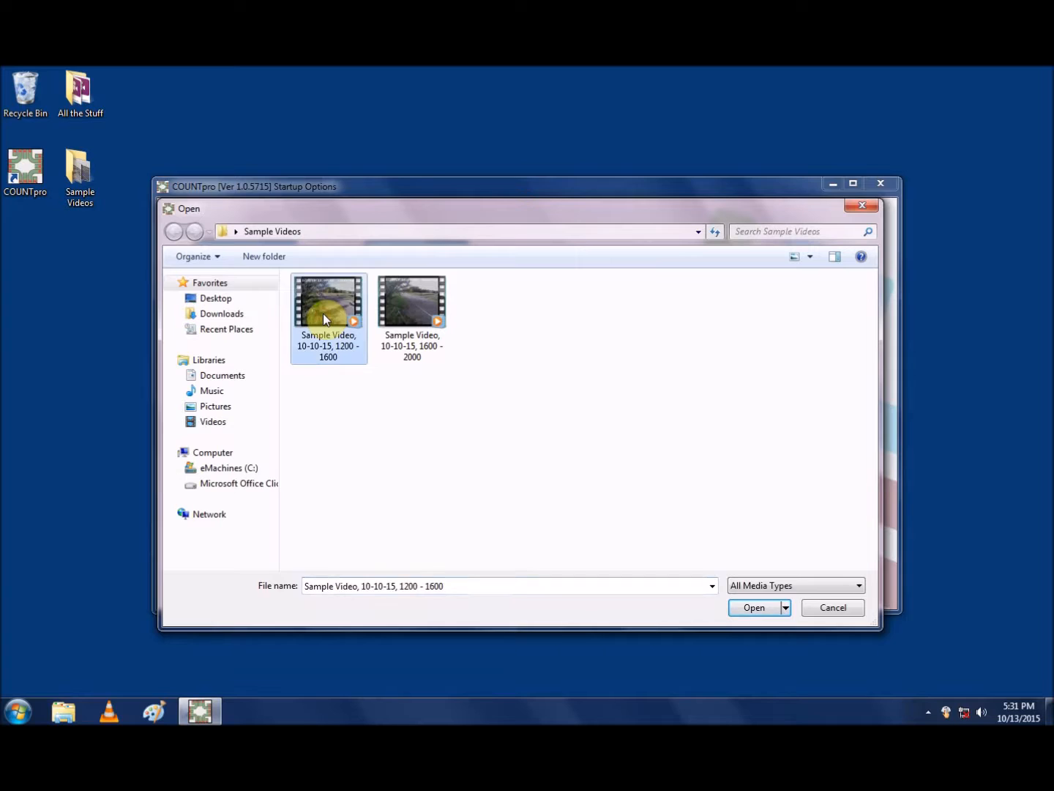
pyautogui.moveTo(331, 406); pyautogui.dragTo(436, 295)
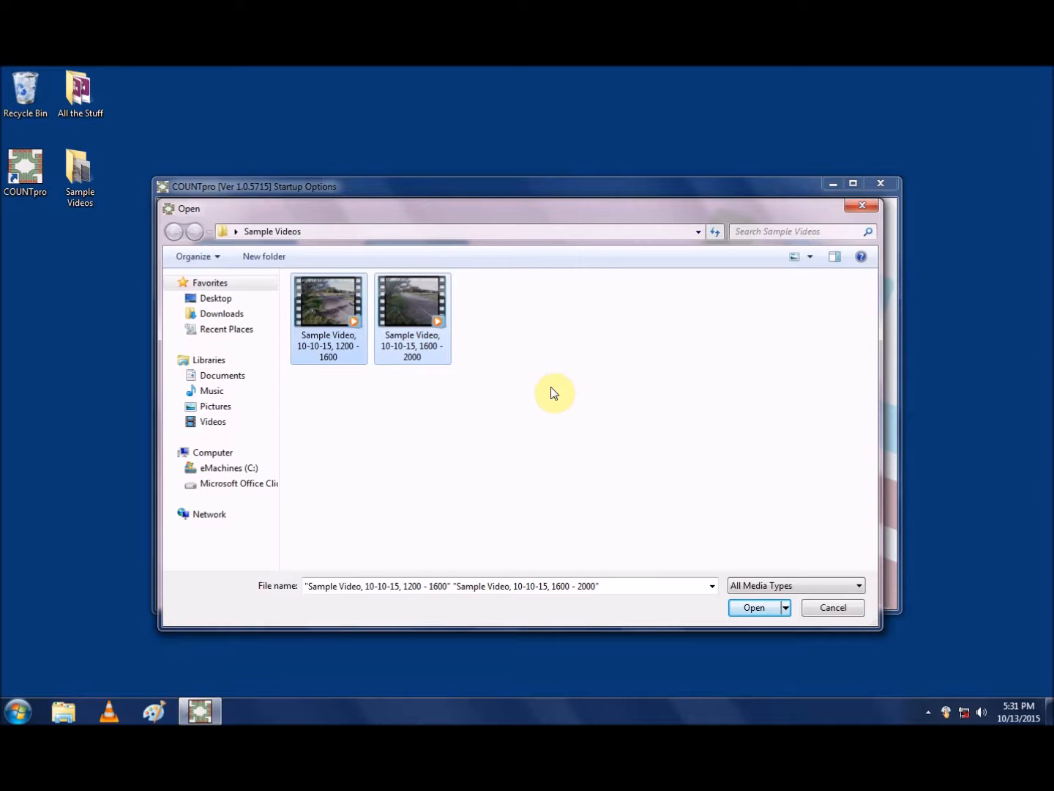
pyautogui.click(768, 607)
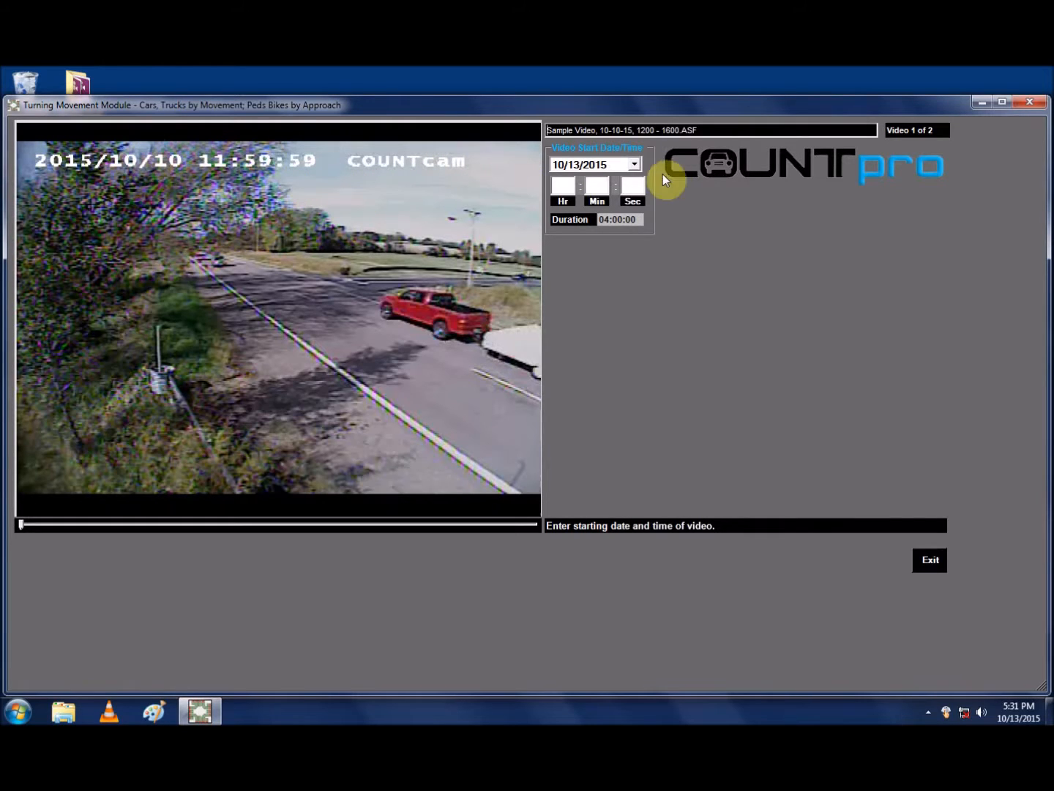
# Step: Set the video start date to 10/10/2015 and the start time to 11:59:59
pyautogui.click(634, 164)
pyautogui.click(687, 220)
pyautogui.click(567, 186)
pyautogui.write('115959')
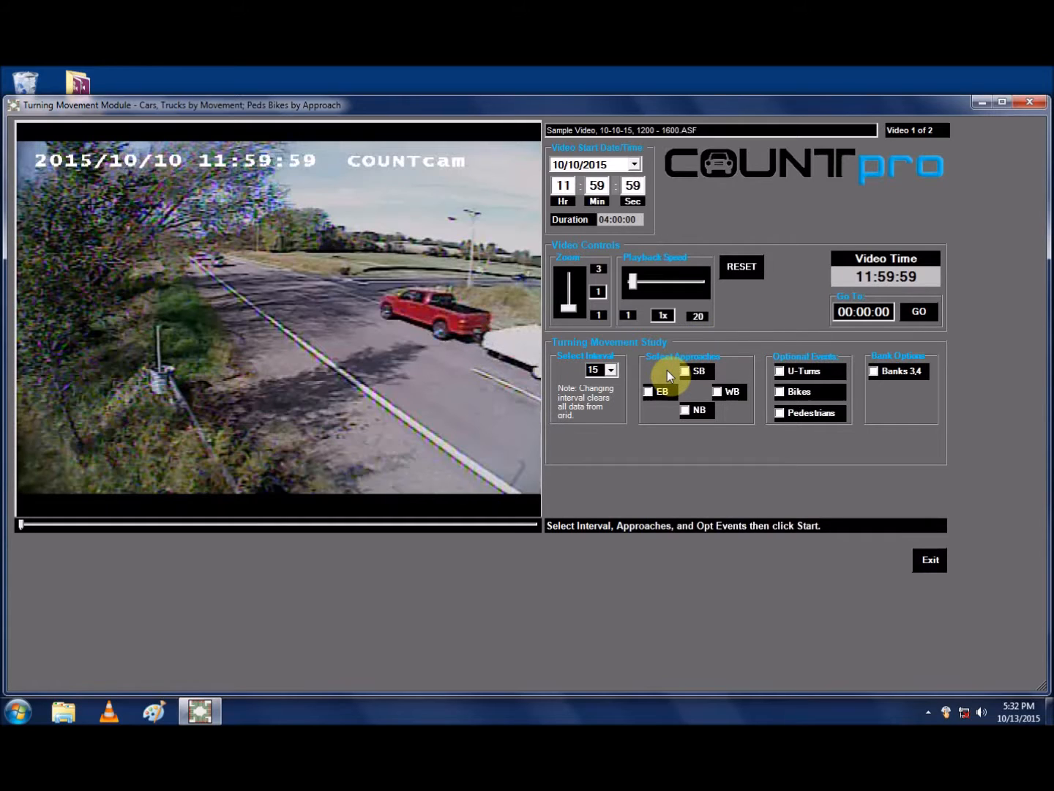
# Step: Include the SB, EB and WB approaches in the turning movement study
pyautogui.click(689, 372)
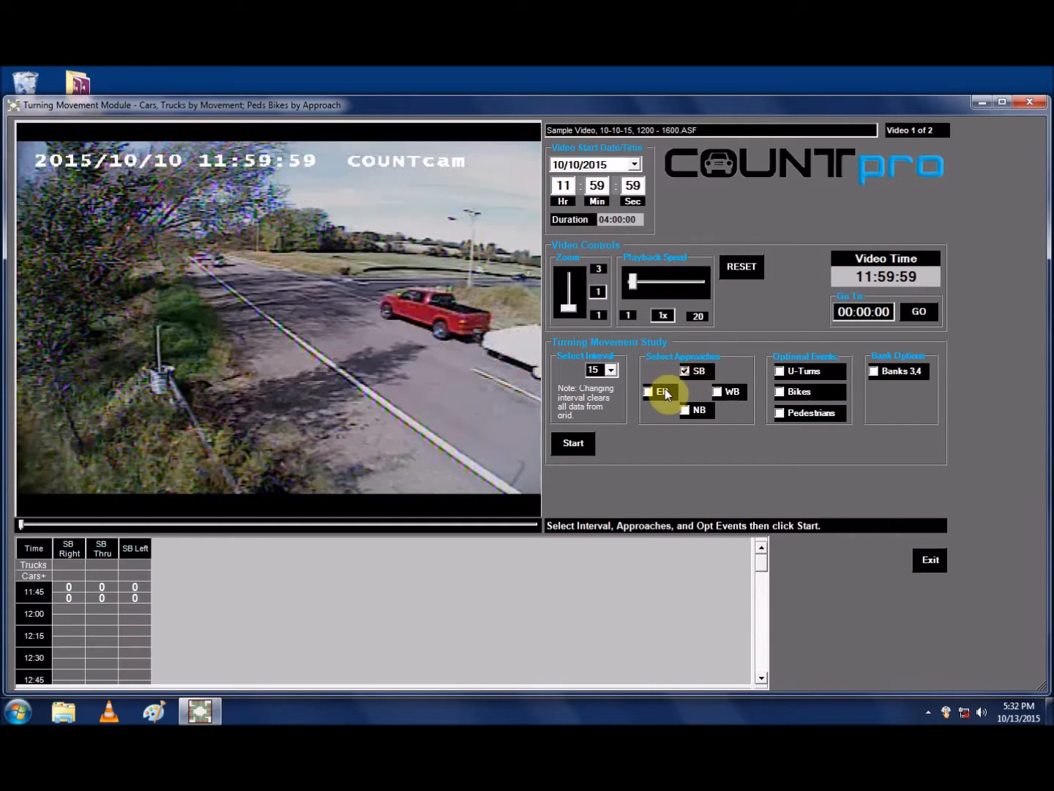
pyautogui.click(665, 389)
pyautogui.click(735, 393)
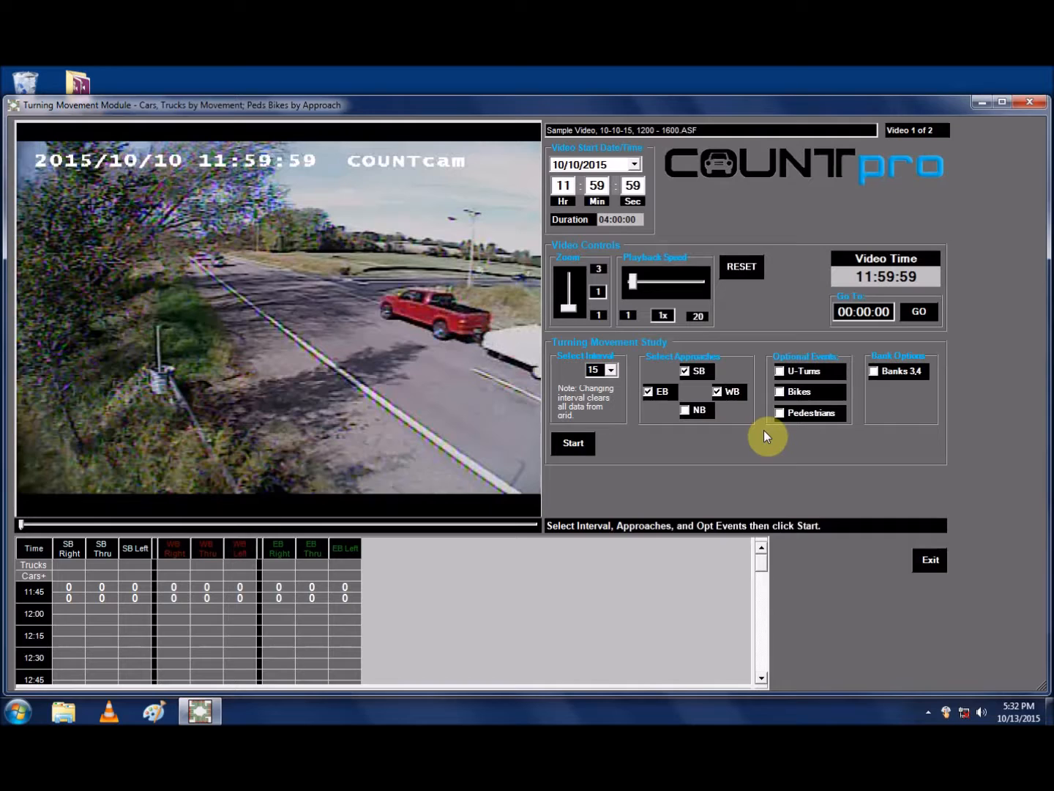
# Step: Enable U-Turns, Bikes and Pedestrians as optional events, and leave Banks 3,4 off after trying it
pyautogui.click(800, 371)
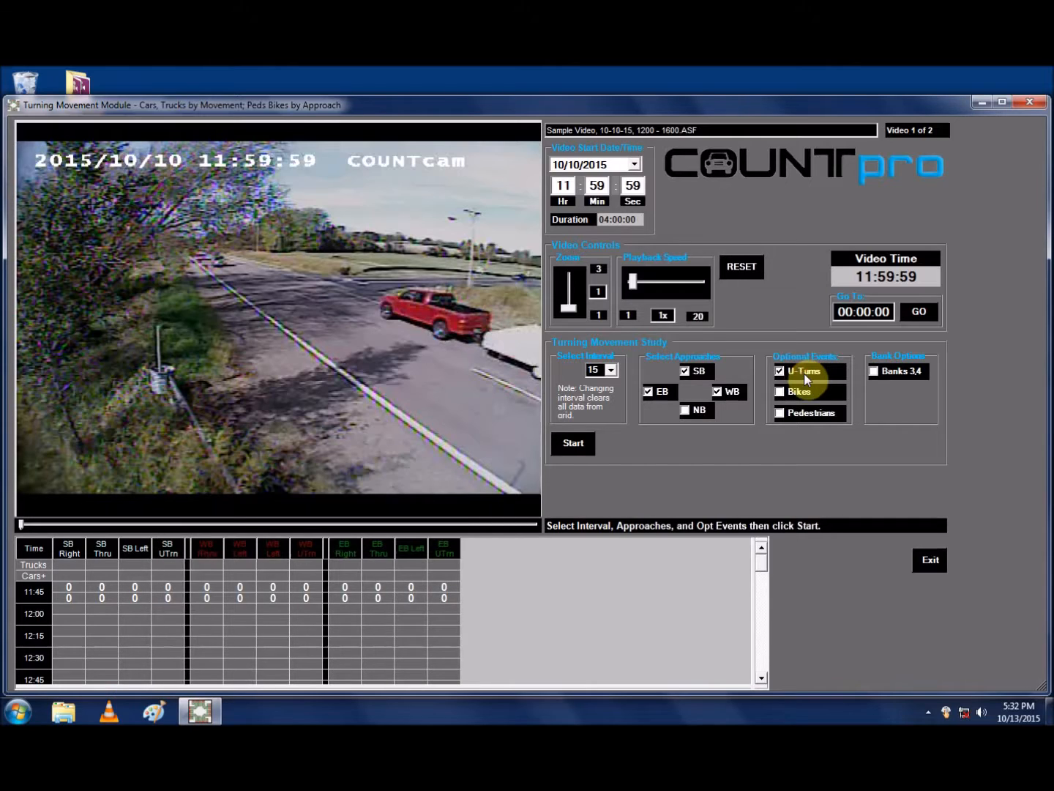
pyautogui.click(799, 392)
pyautogui.click(808, 414)
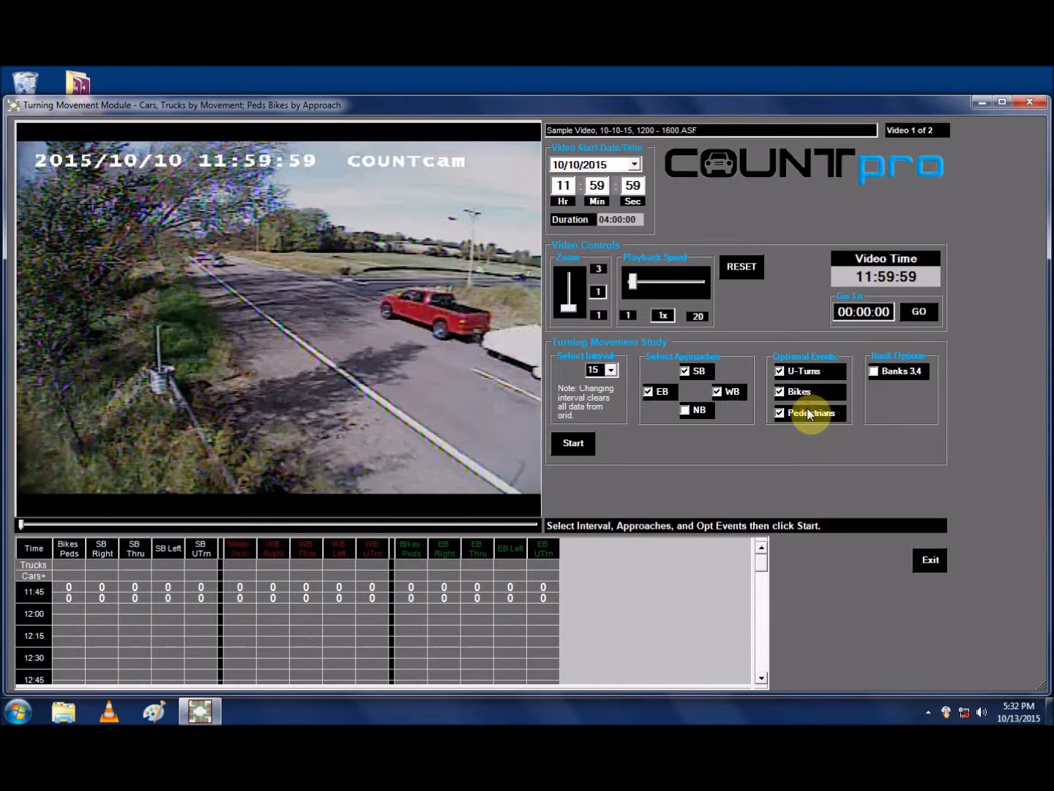
pyautogui.click(873, 371)
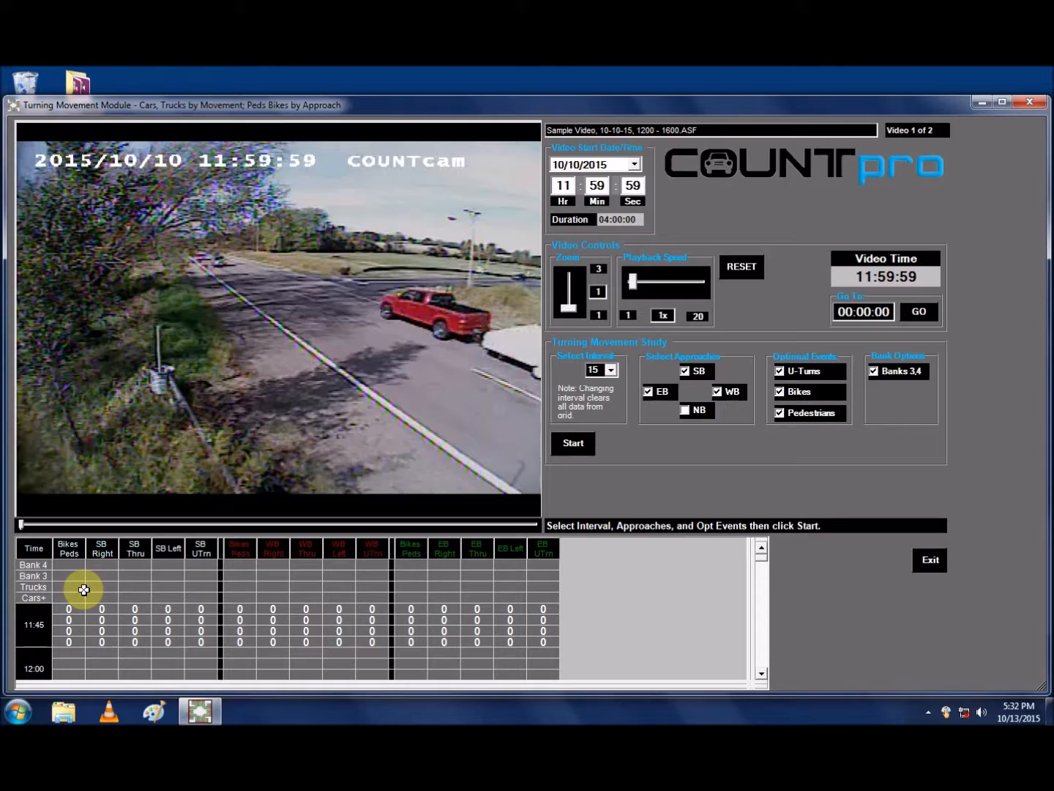
pyautogui.click(874, 372)
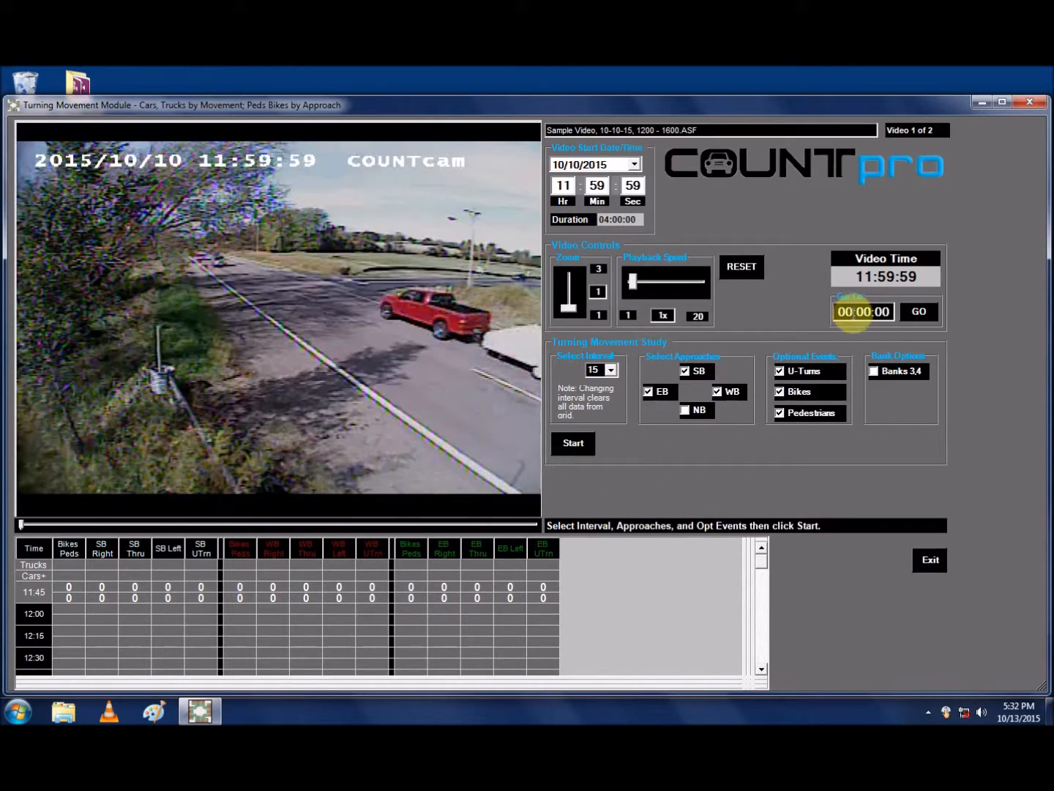
# Step: Jump the video to 13:00:00 and start the count with playback at 3x speed
pyautogui.moveTo(854, 313); pyautogui.dragTo(810, 309)
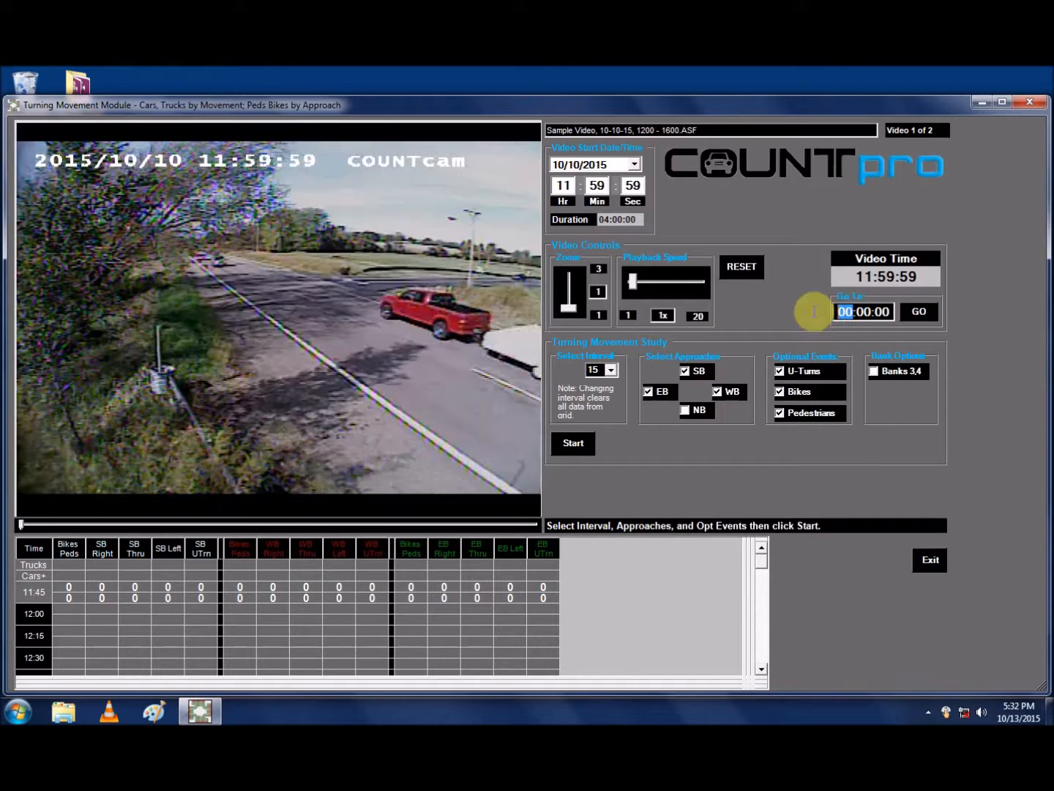
pyautogui.write('13')
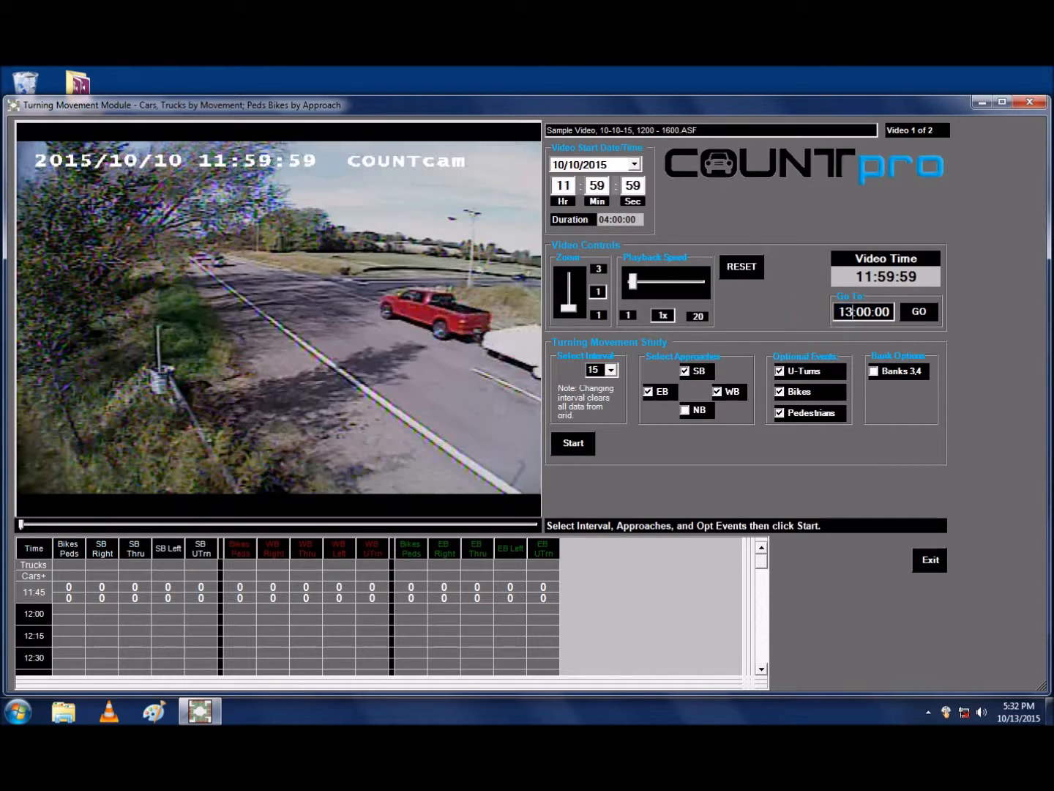
pyautogui.click(918, 312)
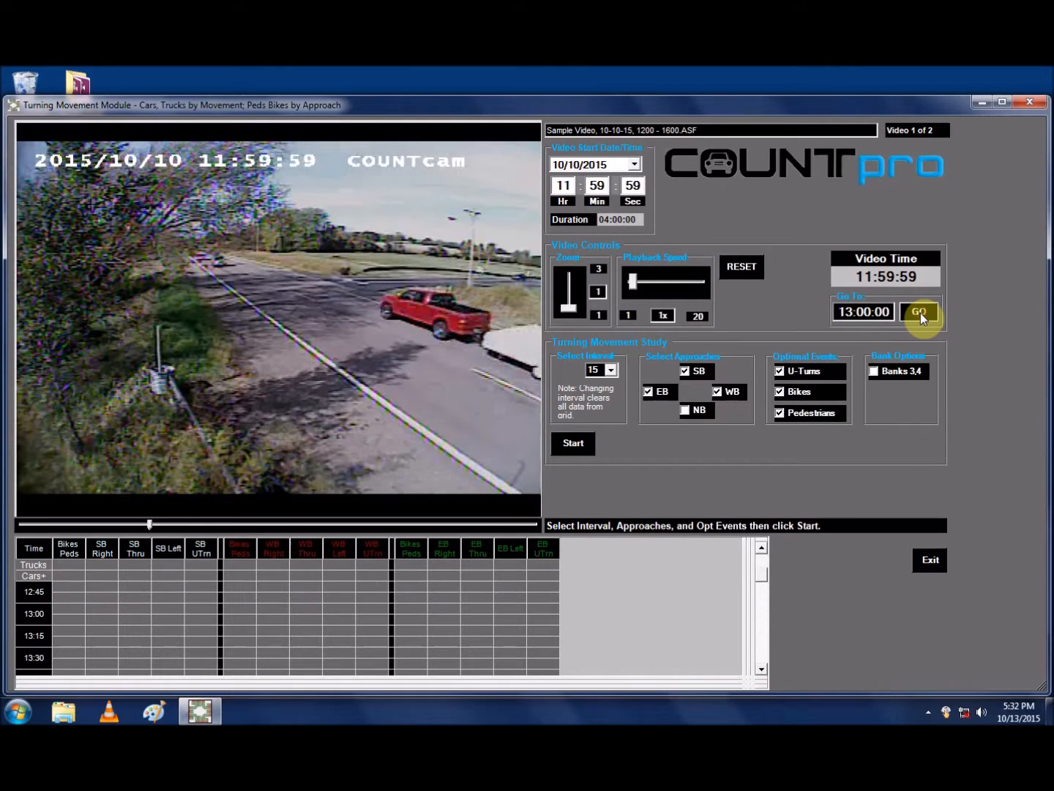
pyautogui.click(569, 443)
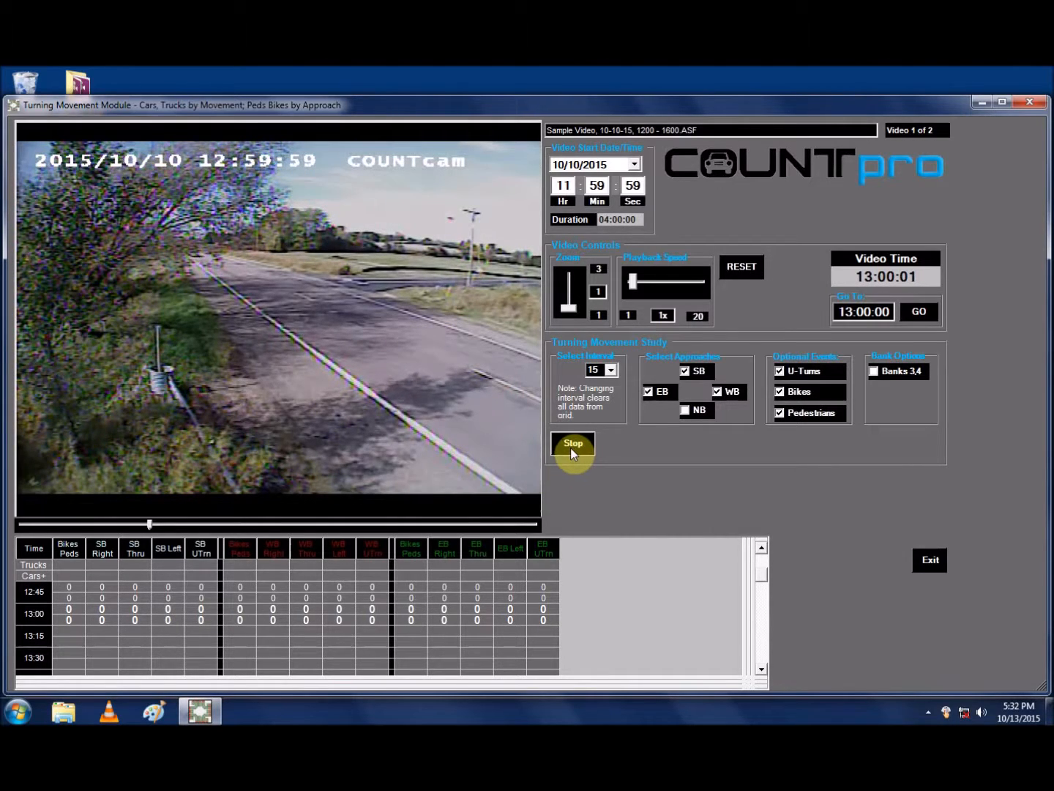
pyautogui.press('Up')
pyautogui.press('Up')
pyautogui.press('Up')
pyautogui.press('Up')
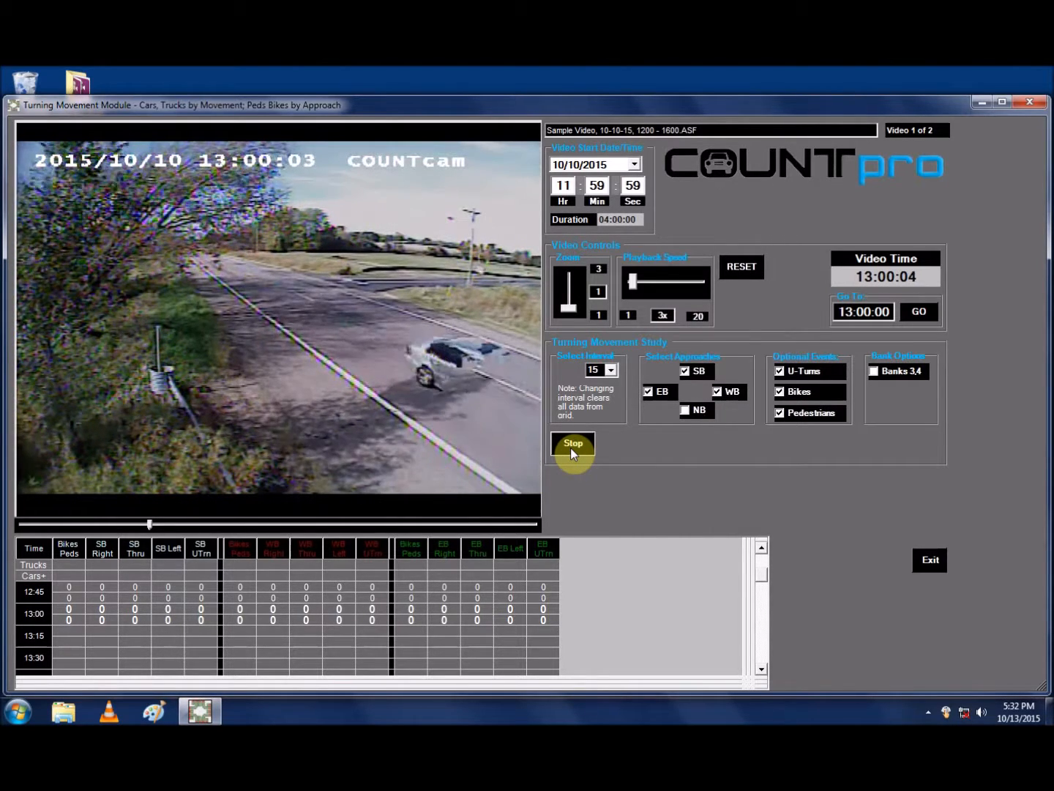
# Step: Count three eastbound through cars and one eastbound left-turning car, keeping playback at 3x
pyautogui.press('a')
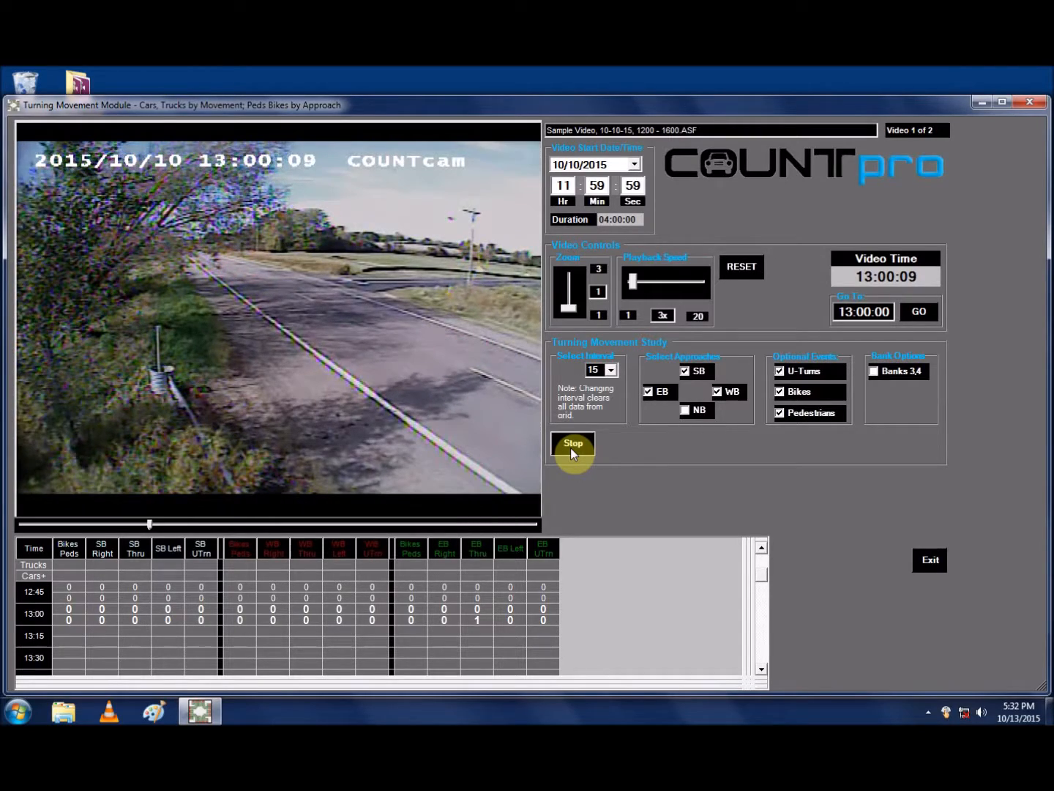
pyautogui.press('Up')
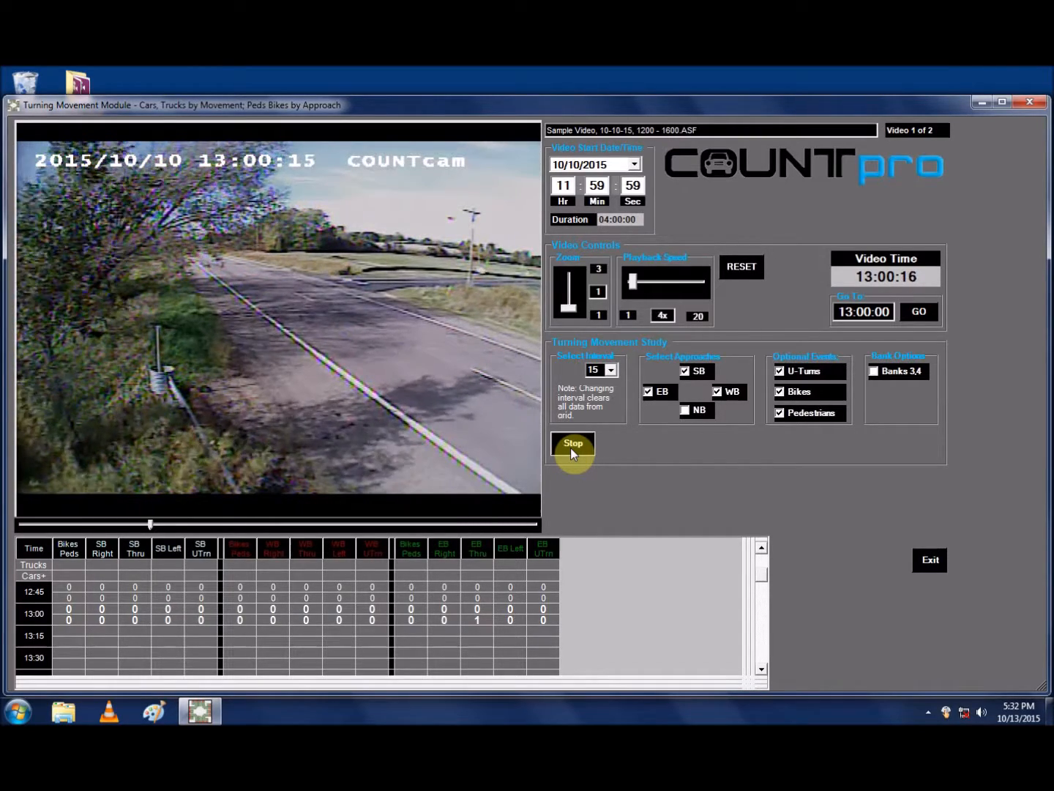
pyautogui.press('Down')
pyautogui.press('s')
pyautogui.press('a')
pyautogui.press('a')
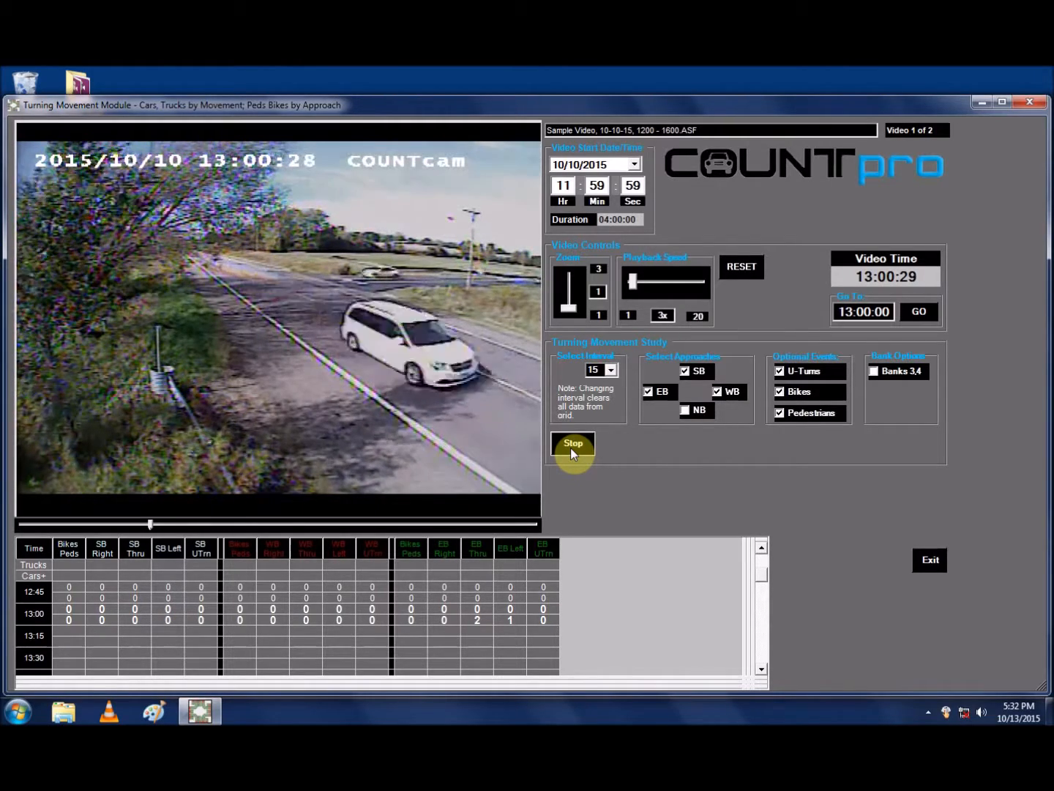
# Step: Raise playback to 4x and count two westbound through cars and one eastbound through car
pyautogui.press('Up')
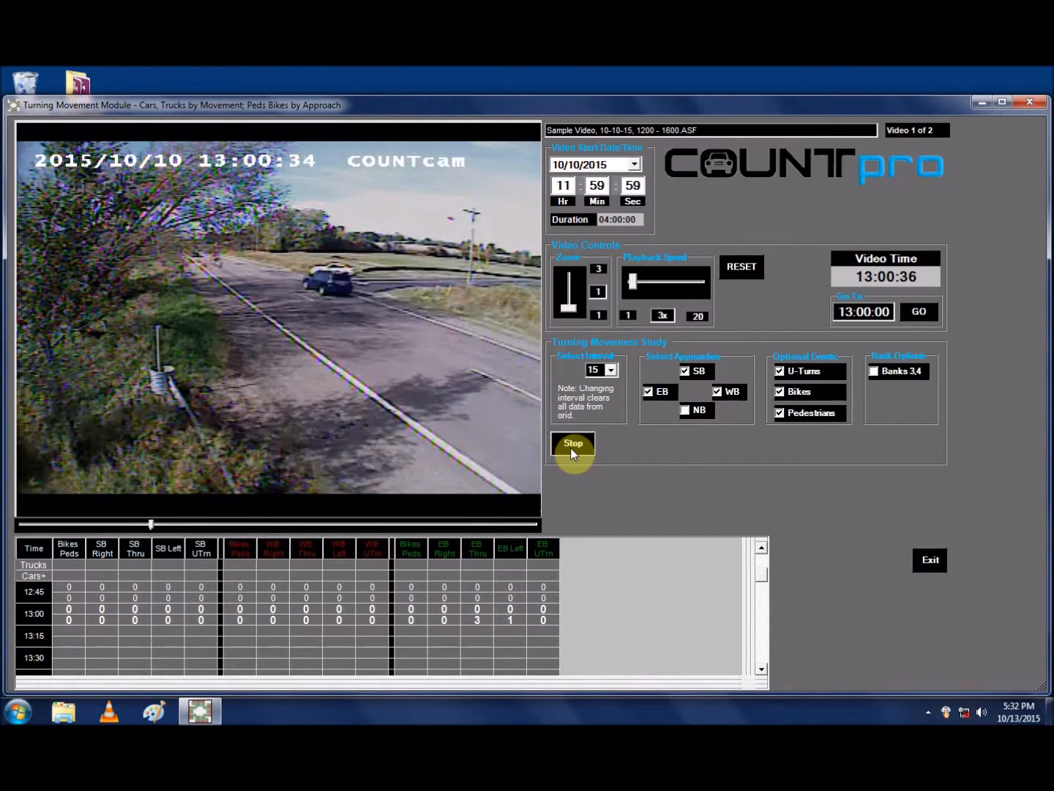
pyautogui.press('Up')
pyautogui.press('l')
pyautogui.press('a')
pyautogui.press('l')
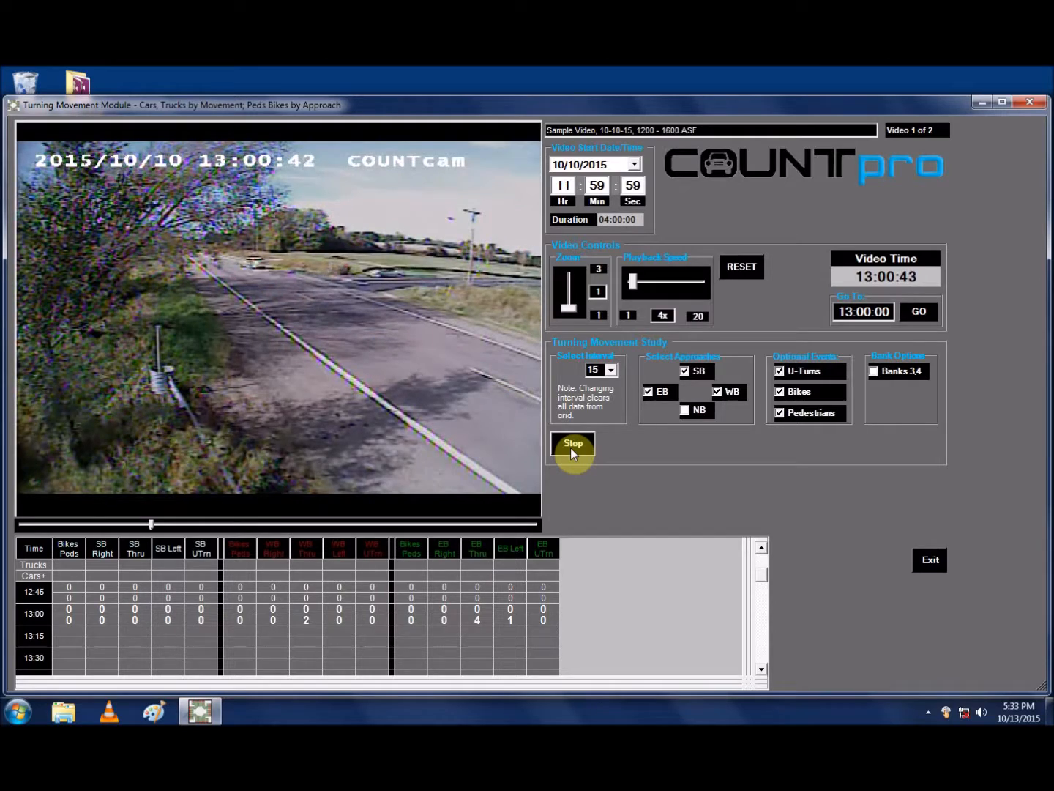
# Step: Count four southbound right-turning cars and two westbound through cars, and stop the count
pyautogui.press('q')
pyautogui.press('q')
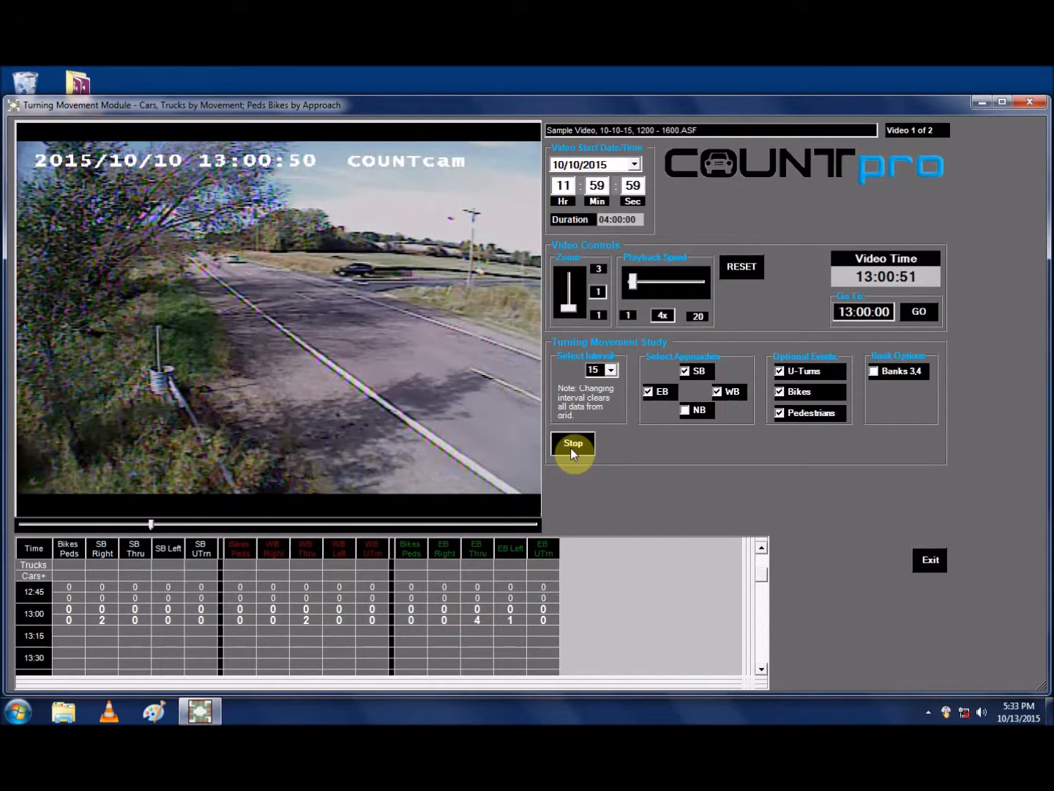
pyautogui.press('l')
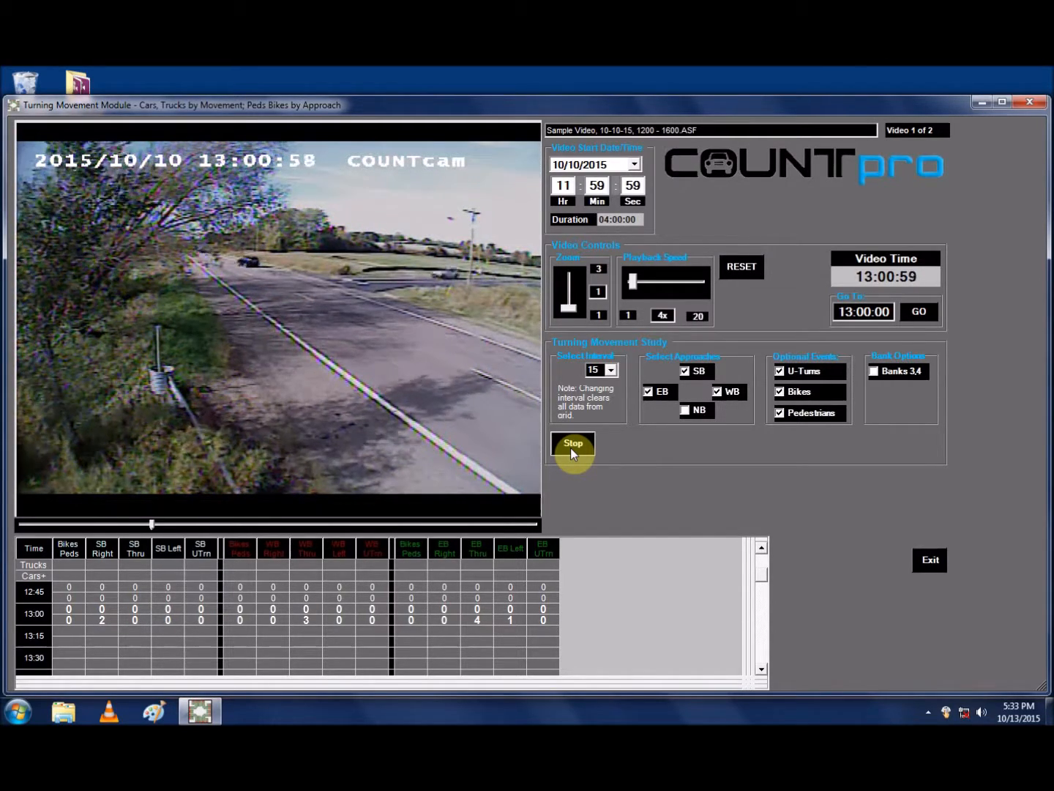
pyautogui.press('q')
pyautogui.press('l')
pyautogui.press('q')
pyautogui.click(570, 449)
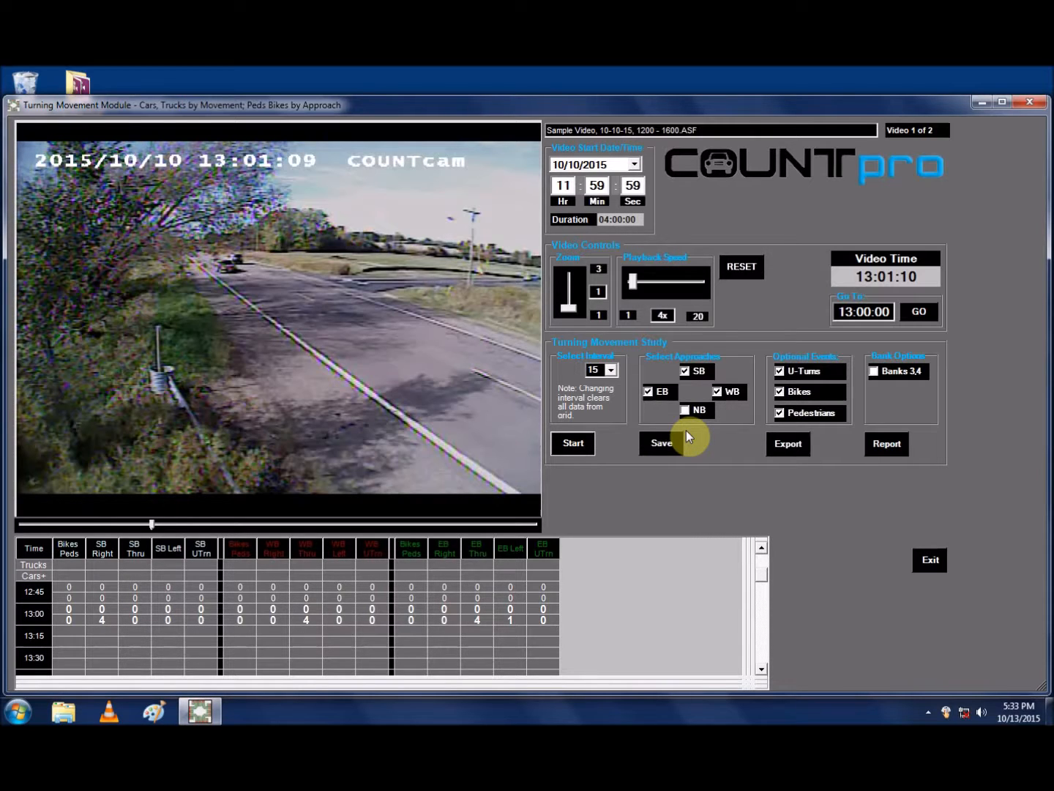
# Step: Save the current study in the COUNTpro Files folder as "Sample @ 1301"
pyautogui.click(663, 443)
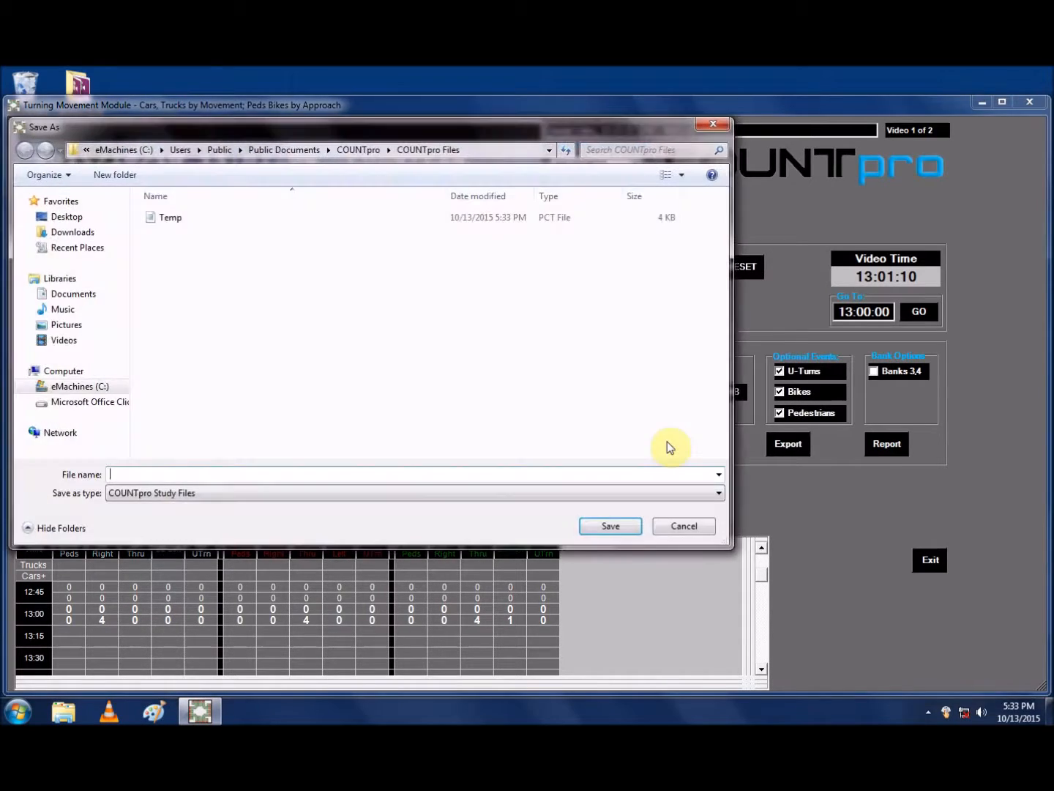
pyautogui.write('Sample @ 1301')
pyautogui.click(607, 525)
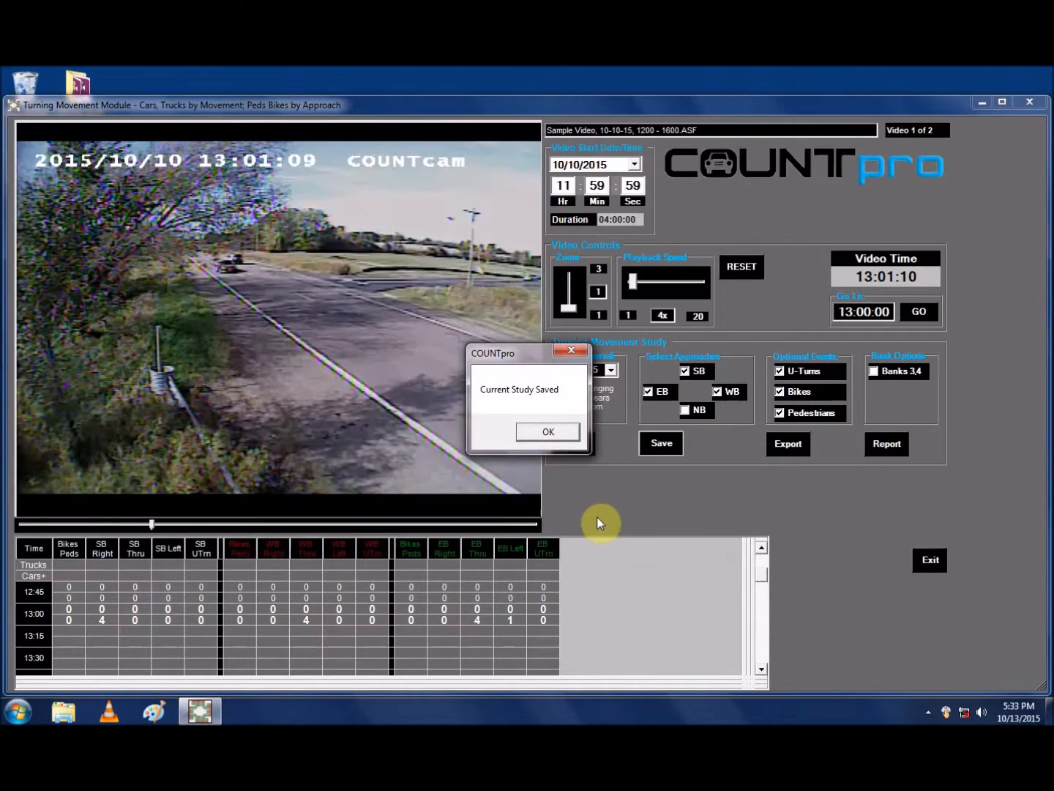
pyautogui.click(549, 431)
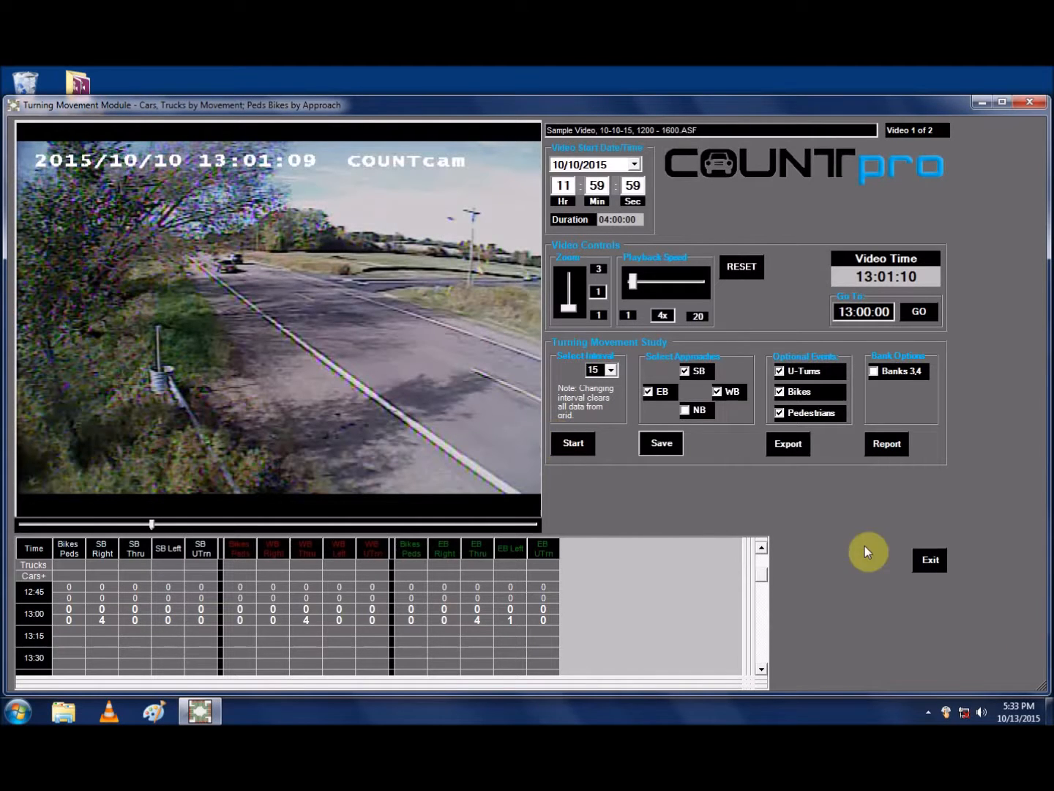
# Step: Export the study to both PetraPro and Excel, leaving the site code and street names blank, and close the export options
pyautogui.click(789, 446)
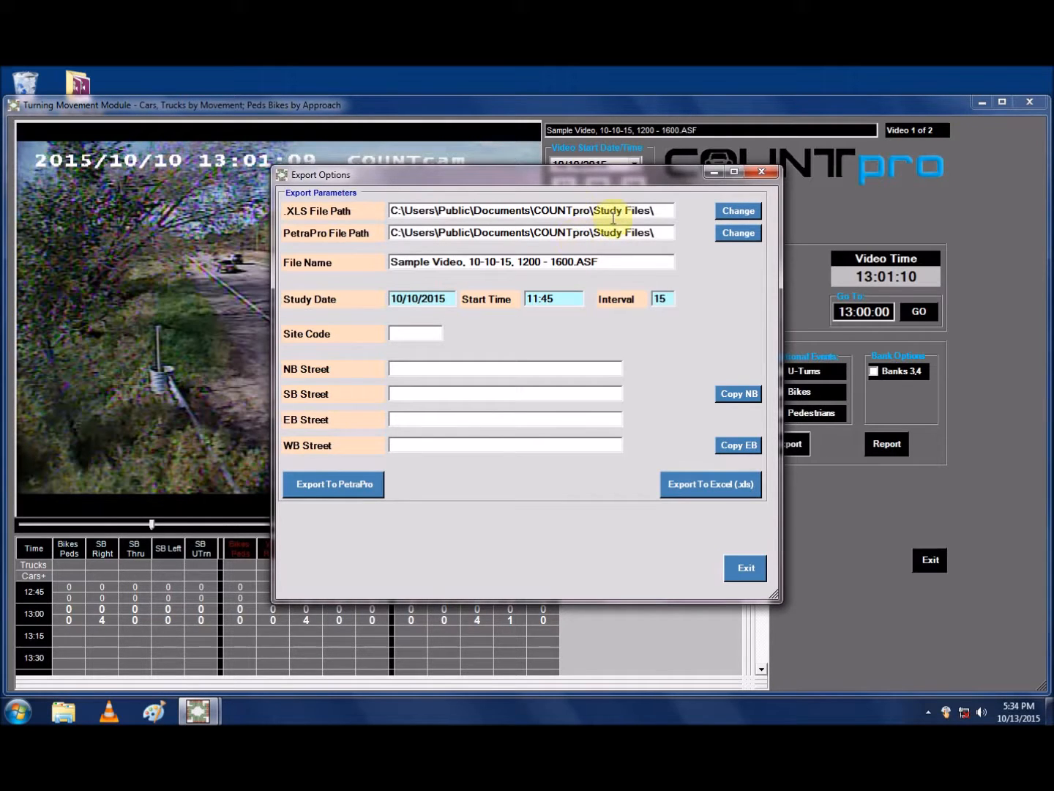
pyautogui.click(439, 333)
pyautogui.click(442, 391)
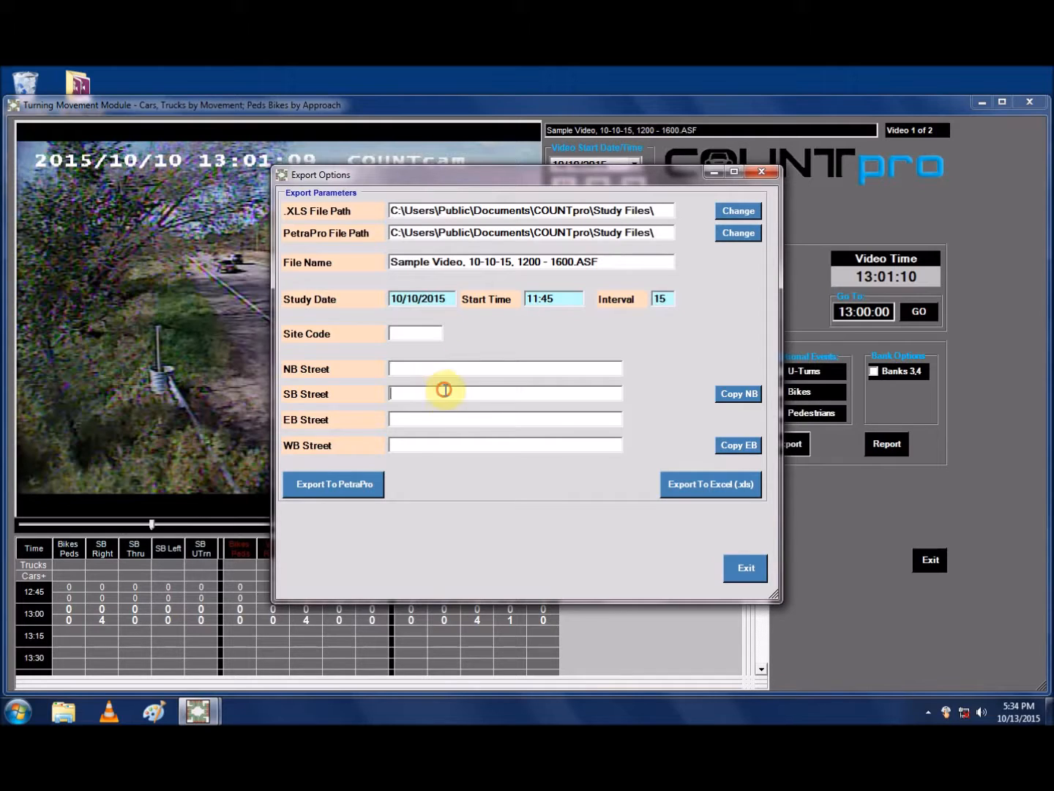
pyautogui.click(335, 483)
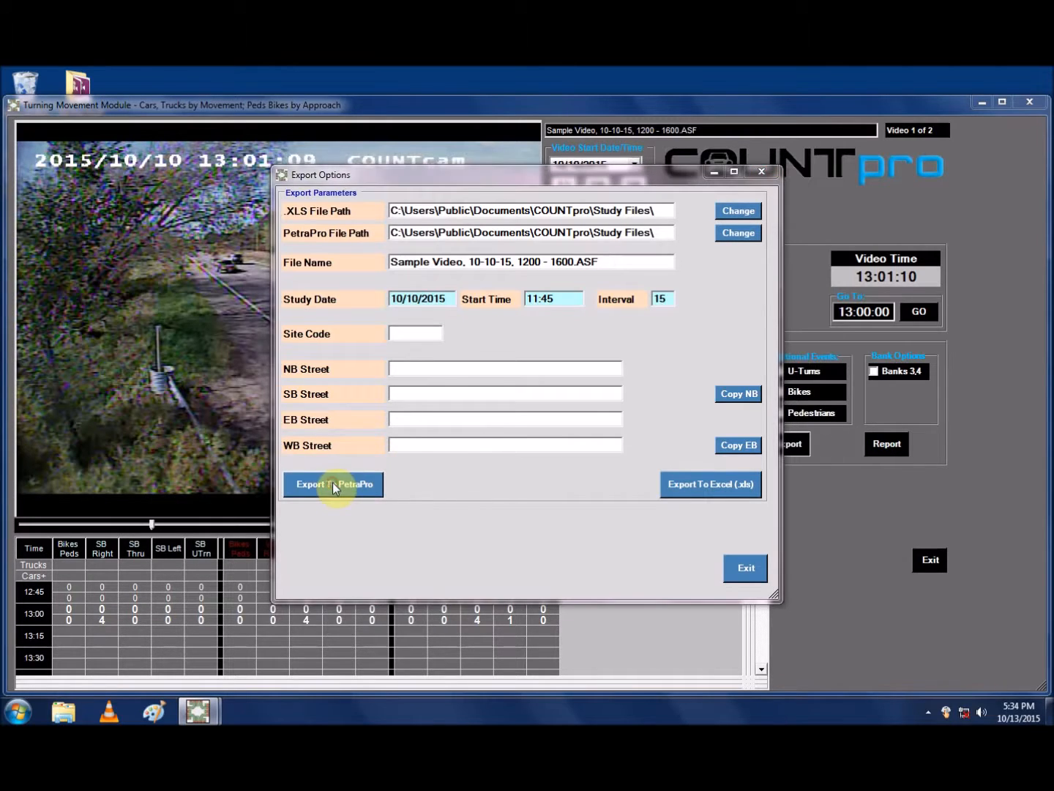
pyautogui.click(545, 432)
pyautogui.click(688, 485)
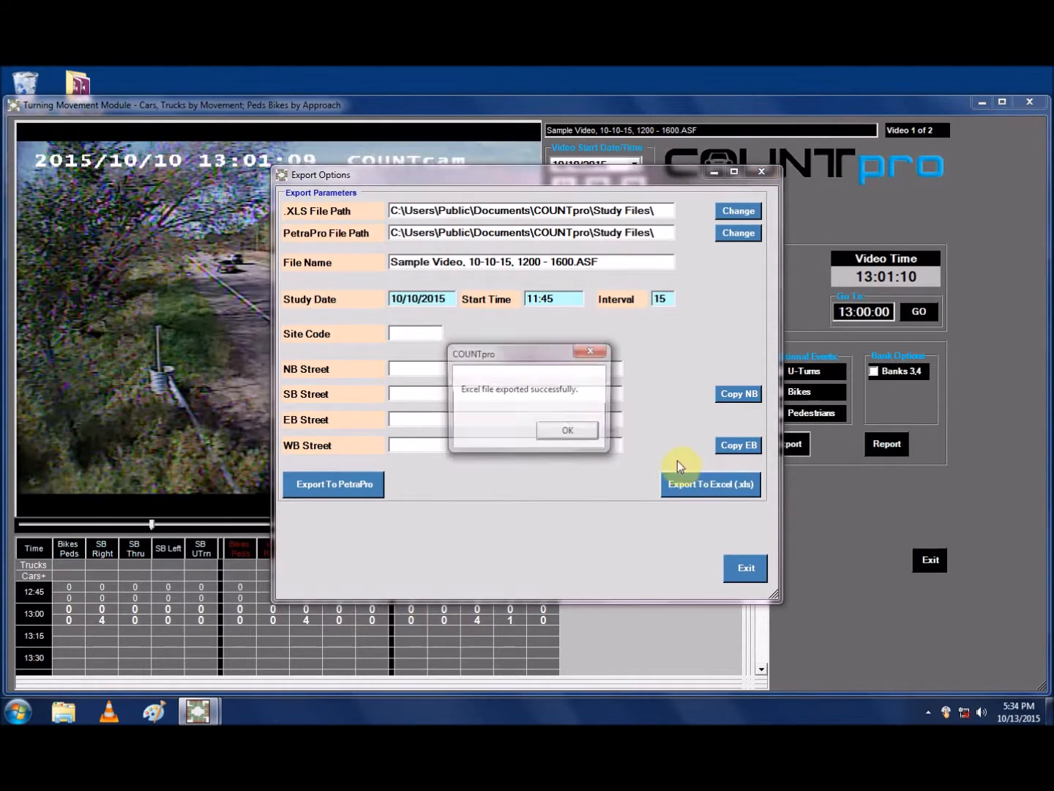
pyautogui.click(576, 431)
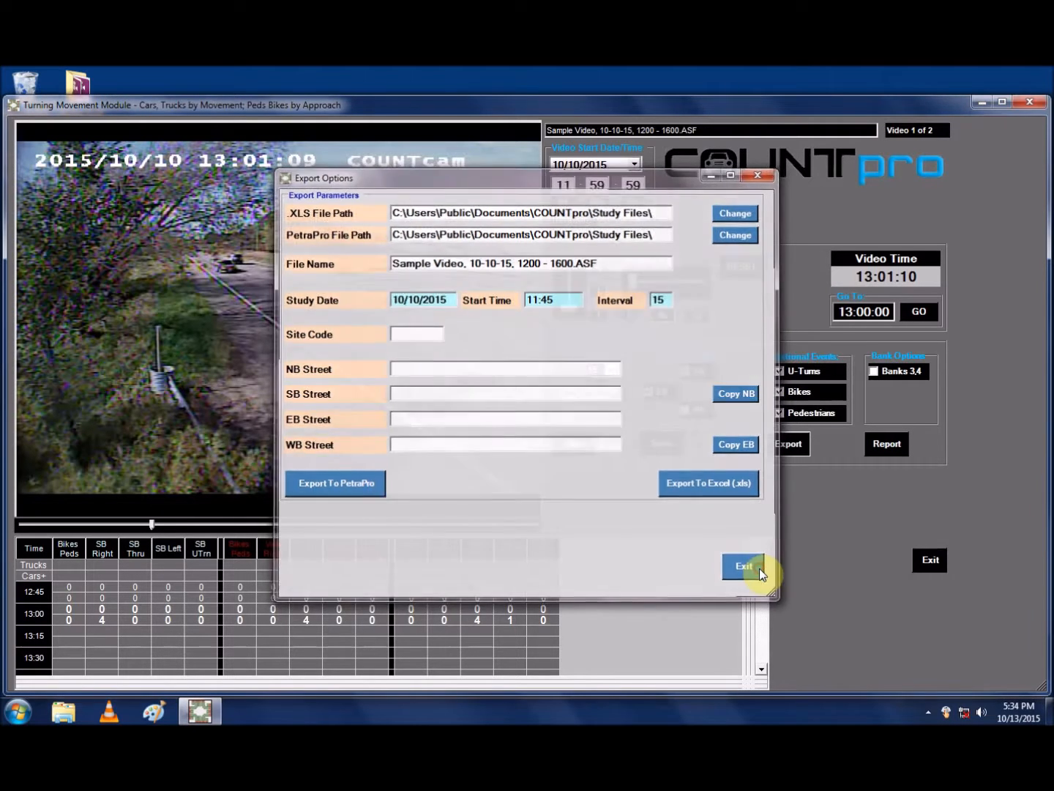
pyautogui.click(760, 568)
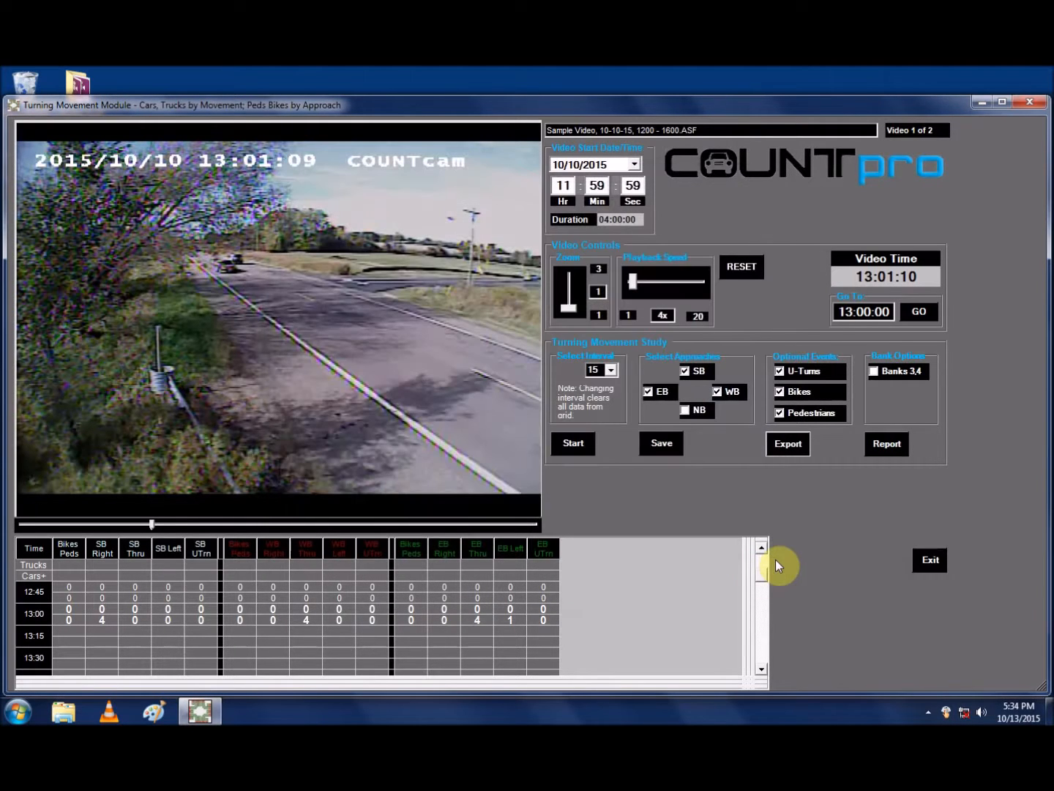
# Step: Generate the turning movement report for "Sample @ 1301" with all banks and report types, and review its pages through page 10
pyautogui.click(874, 446)
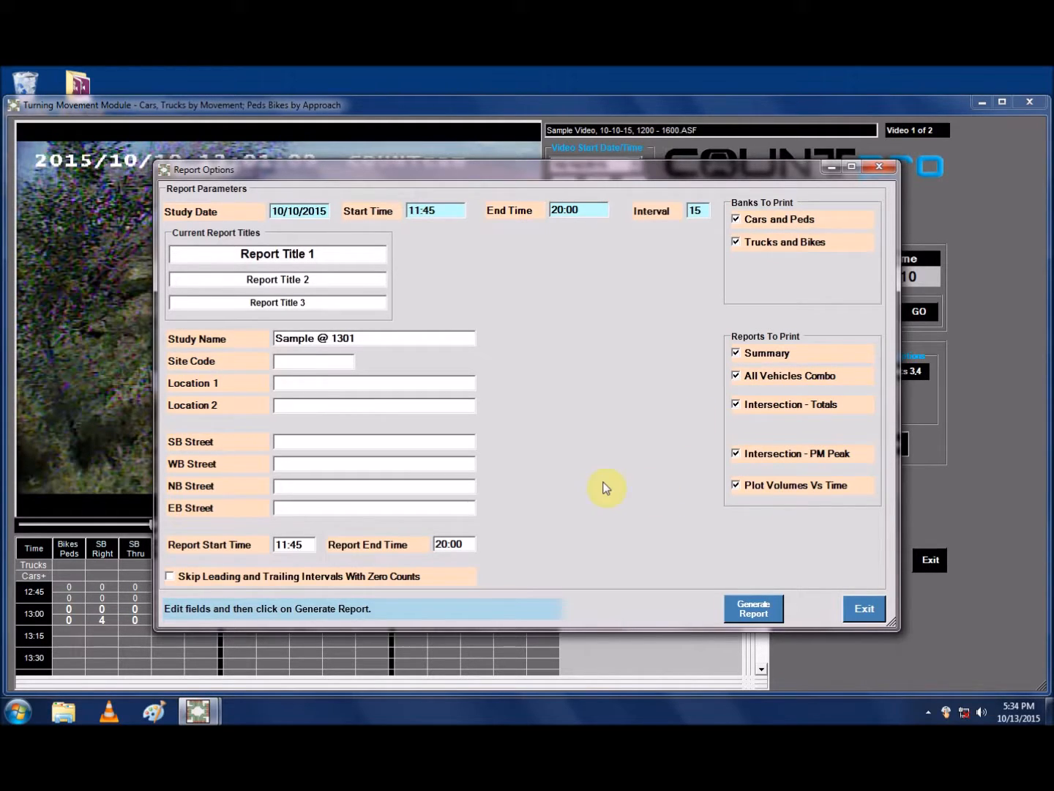
pyautogui.click(747, 610)
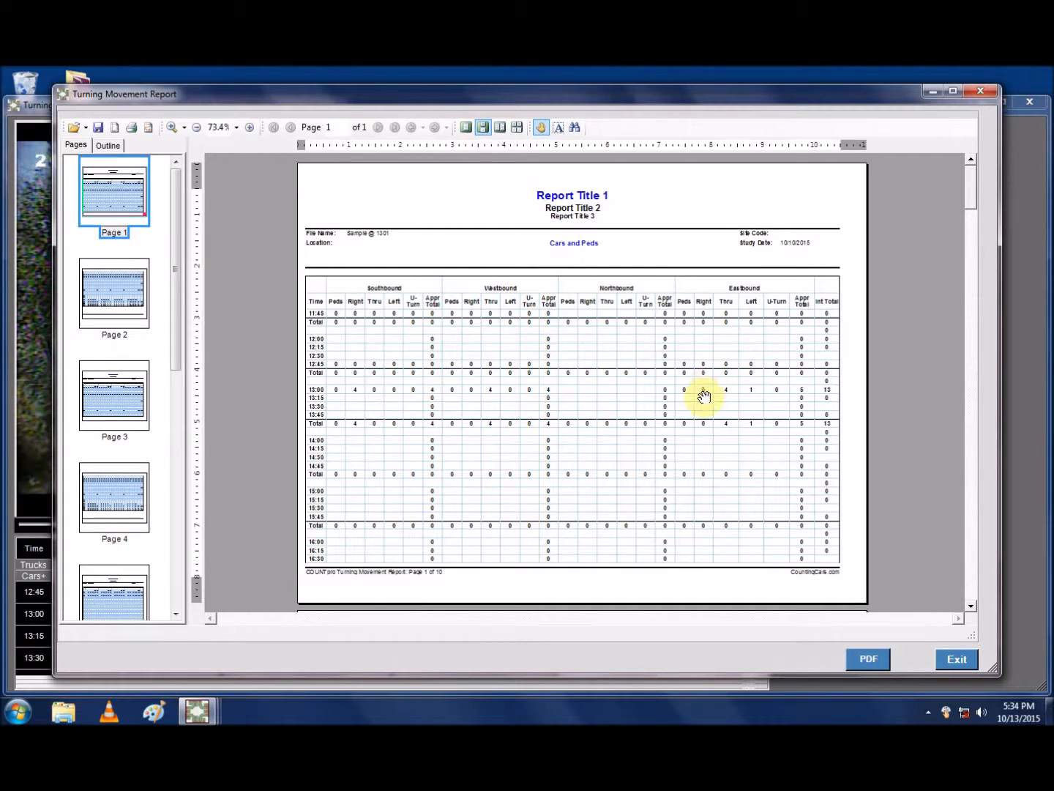
pyautogui.moveTo(972, 185); pyautogui.dragTo(955, 444)
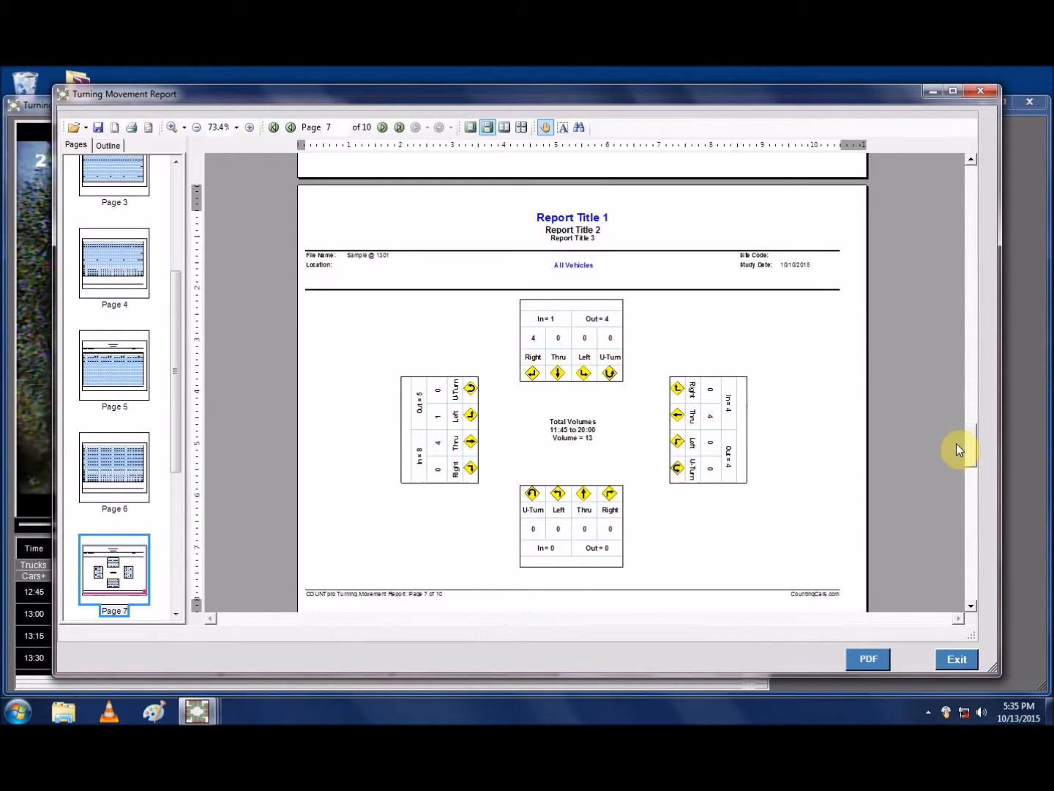
pyautogui.moveTo(958, 444); pyautogui.dragTo(955, 578)
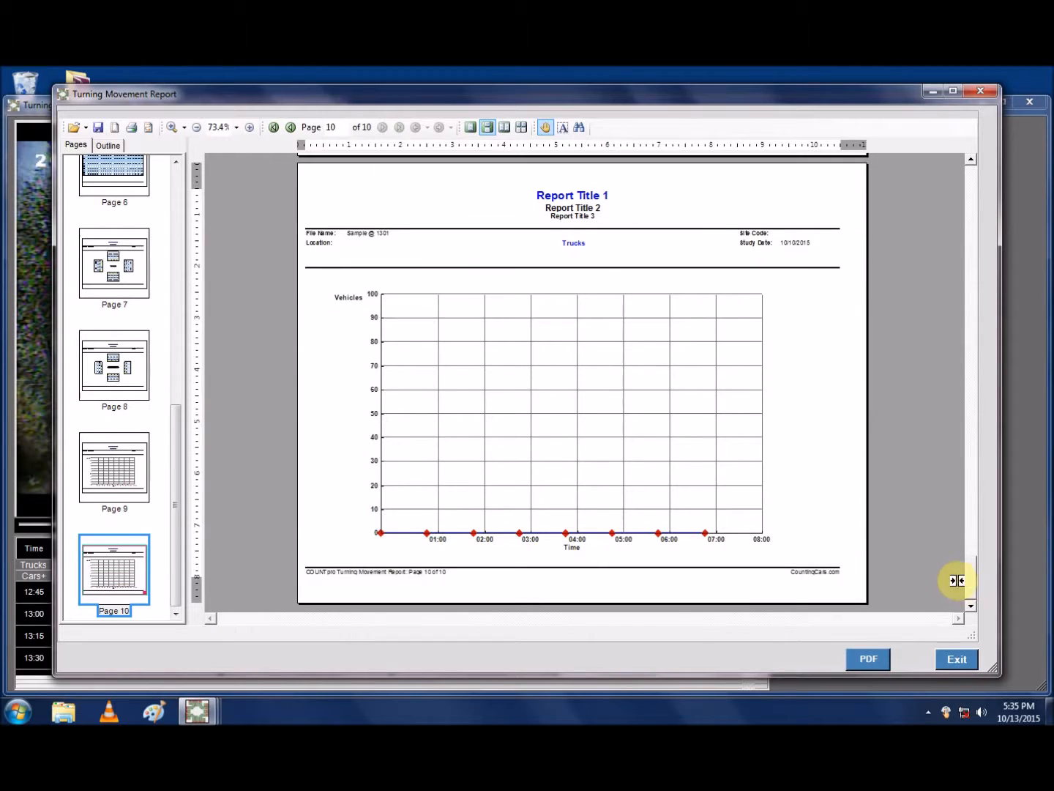
# Step: Save the turning movement report as a PDF, and exit the report and counting windows back to the startup options
pyautogui.click(866, 658)
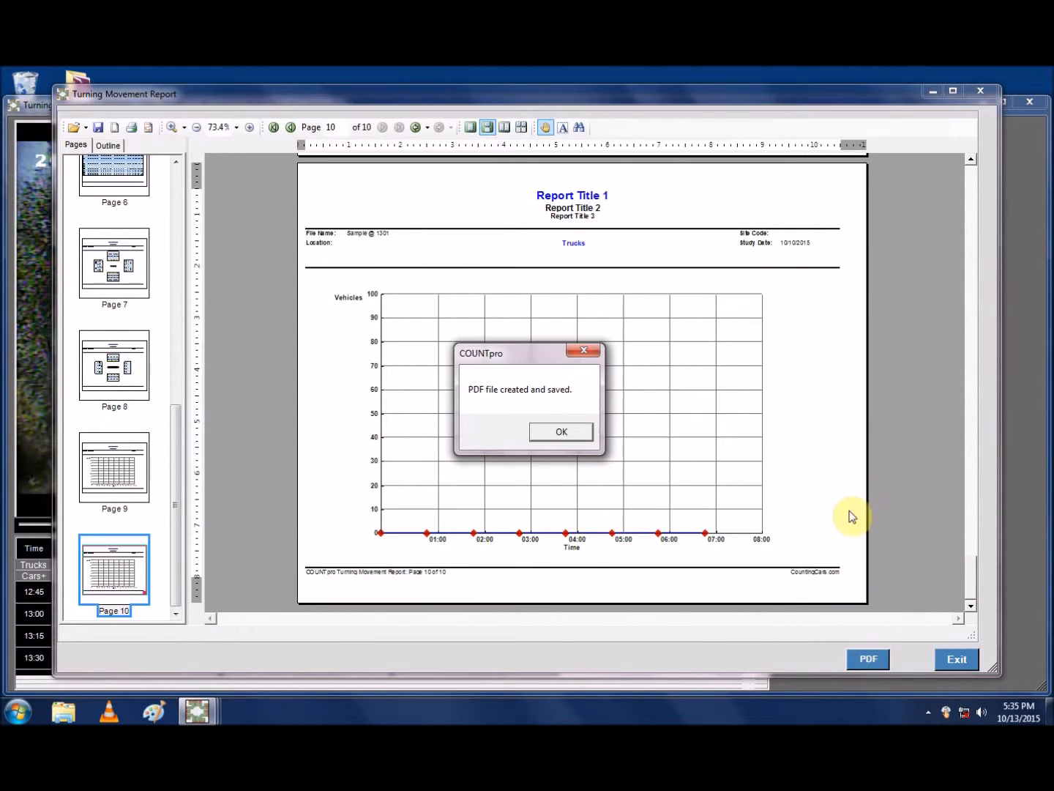
pyautogui.click(579, 432)
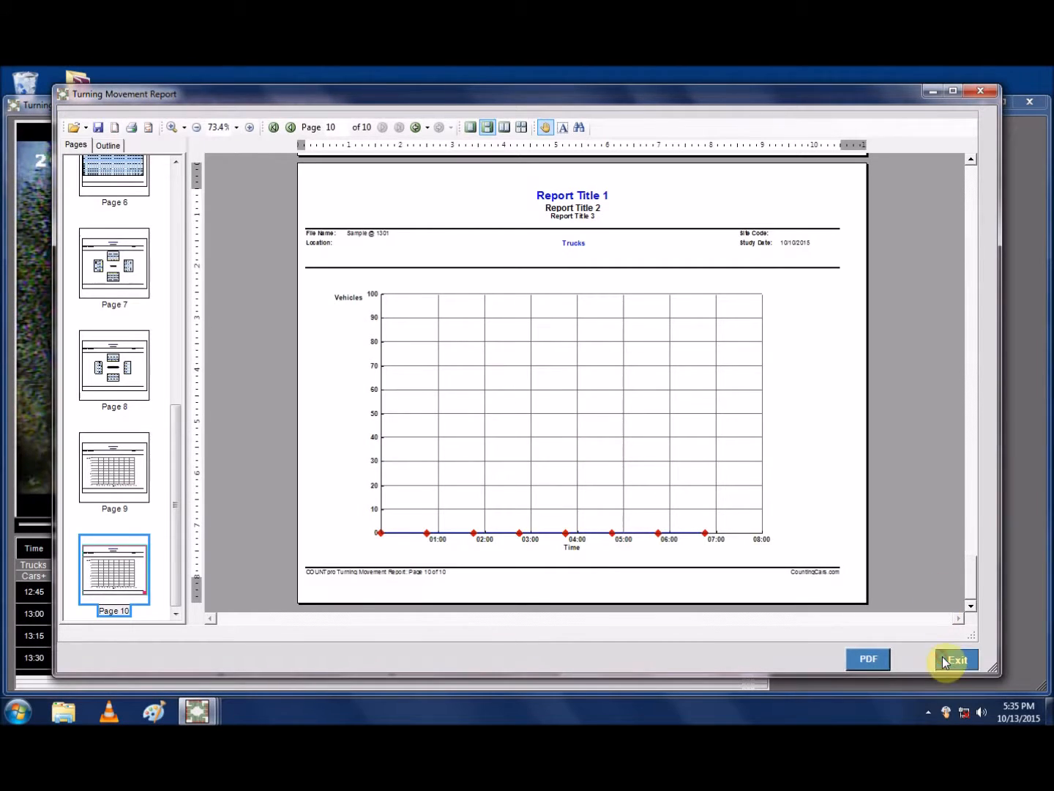
pyautogui.click(944, 662)
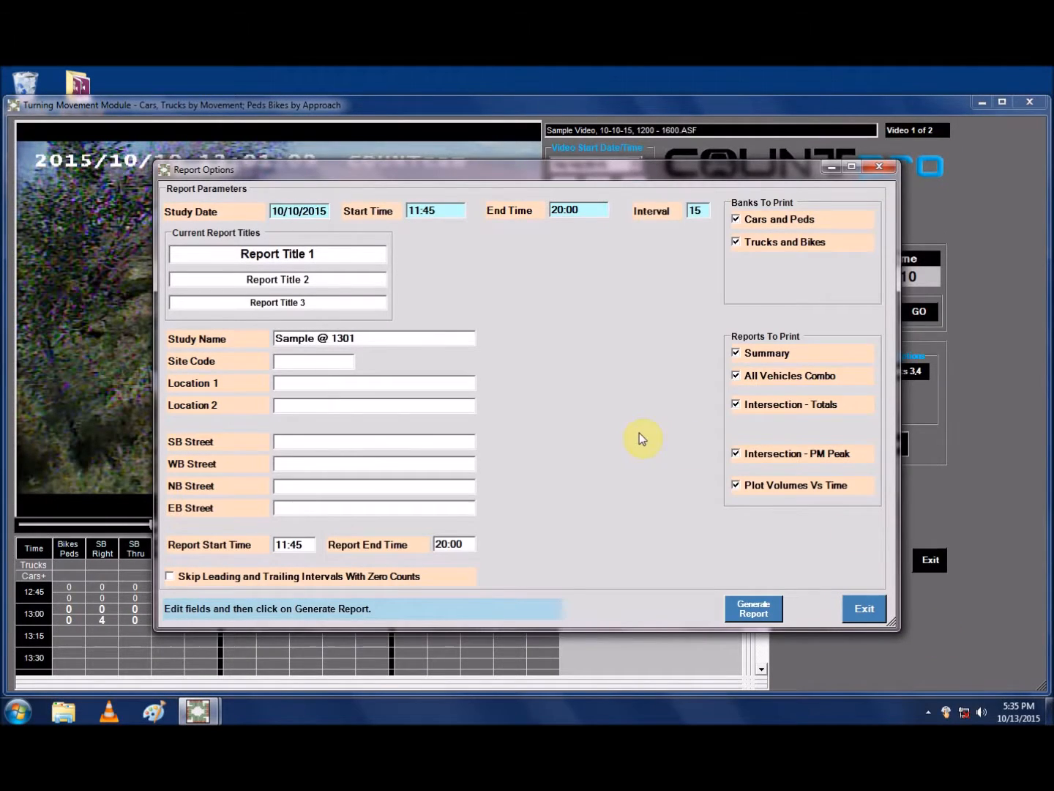
pyautogui.click(860, 609)
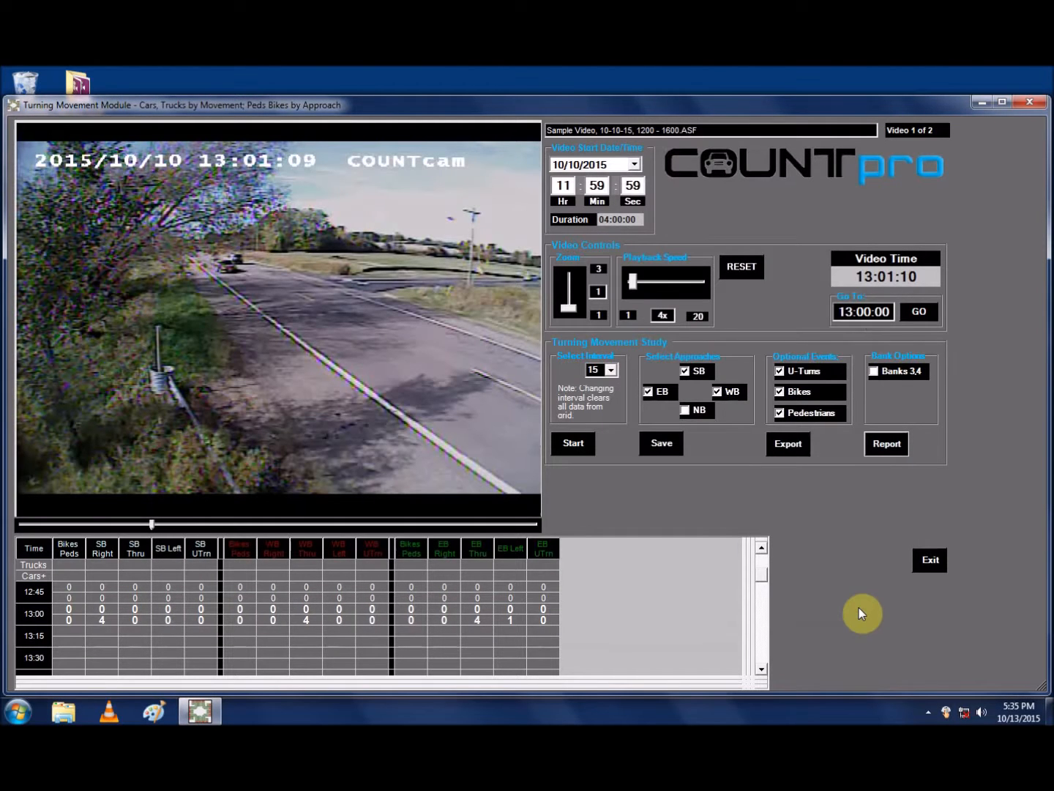
pyautogui.click(926, 560)
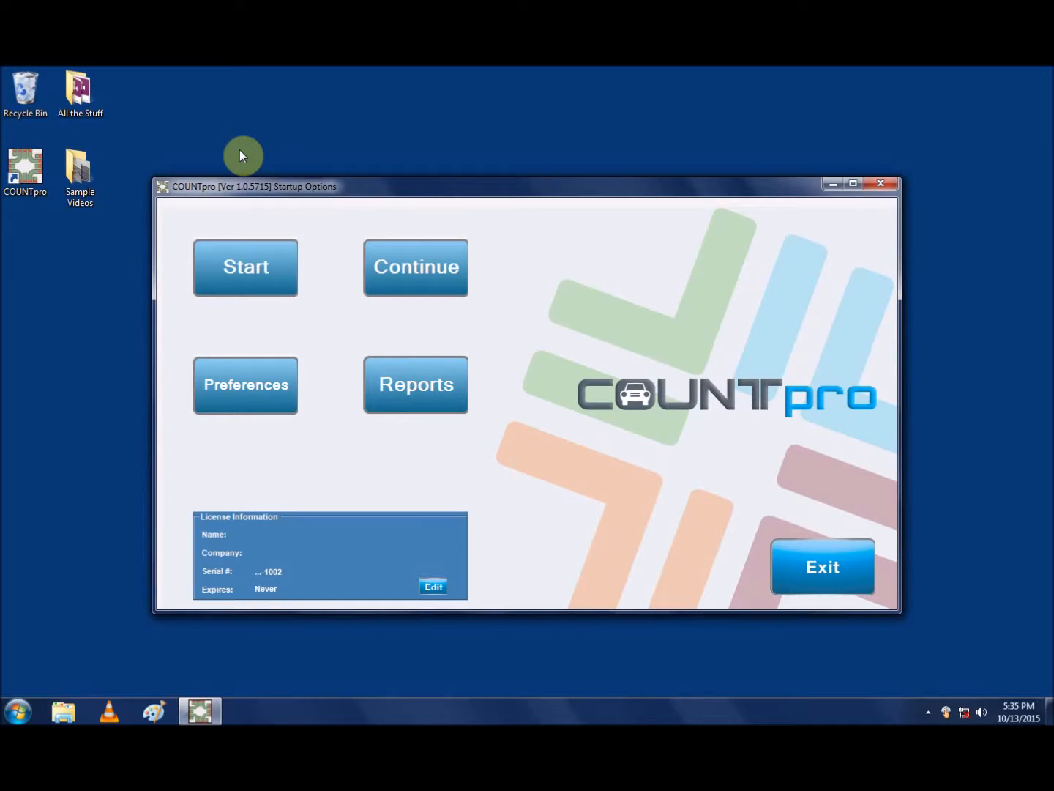
# Step: Reopen the saved study "Sample @ 1301" to continue counting
pyautogui.click(421, 268)
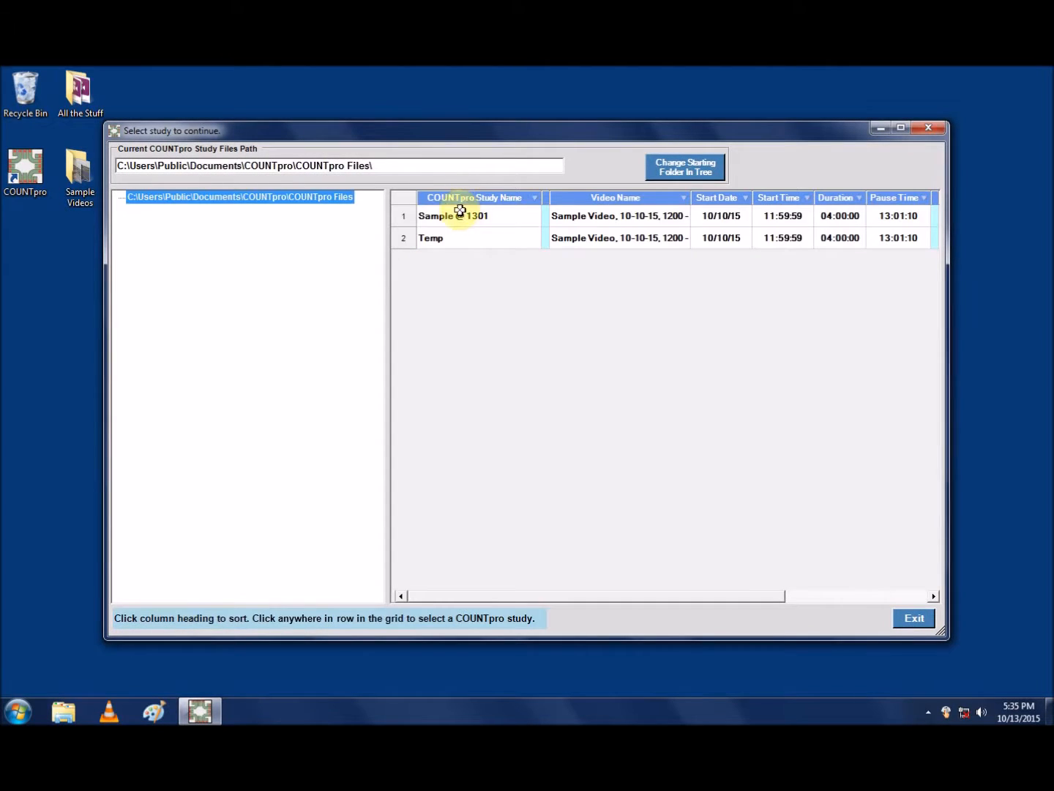
pyautogui.click(460, 212)
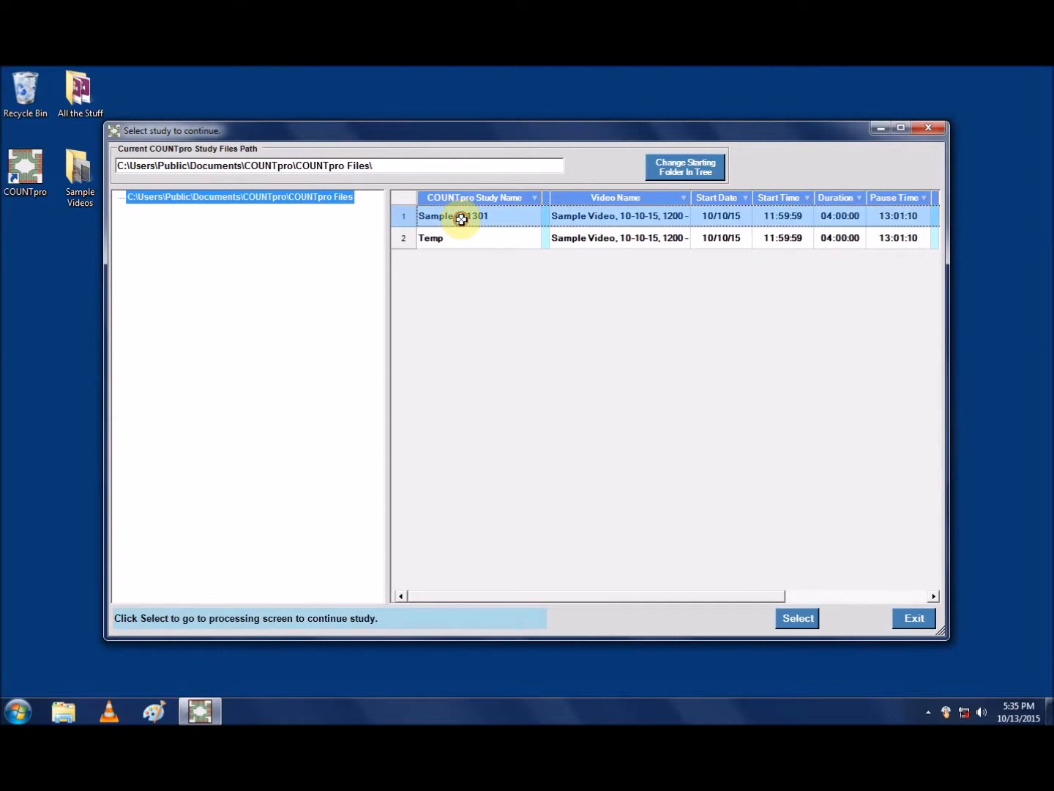
pyautogui.click(799, 622)
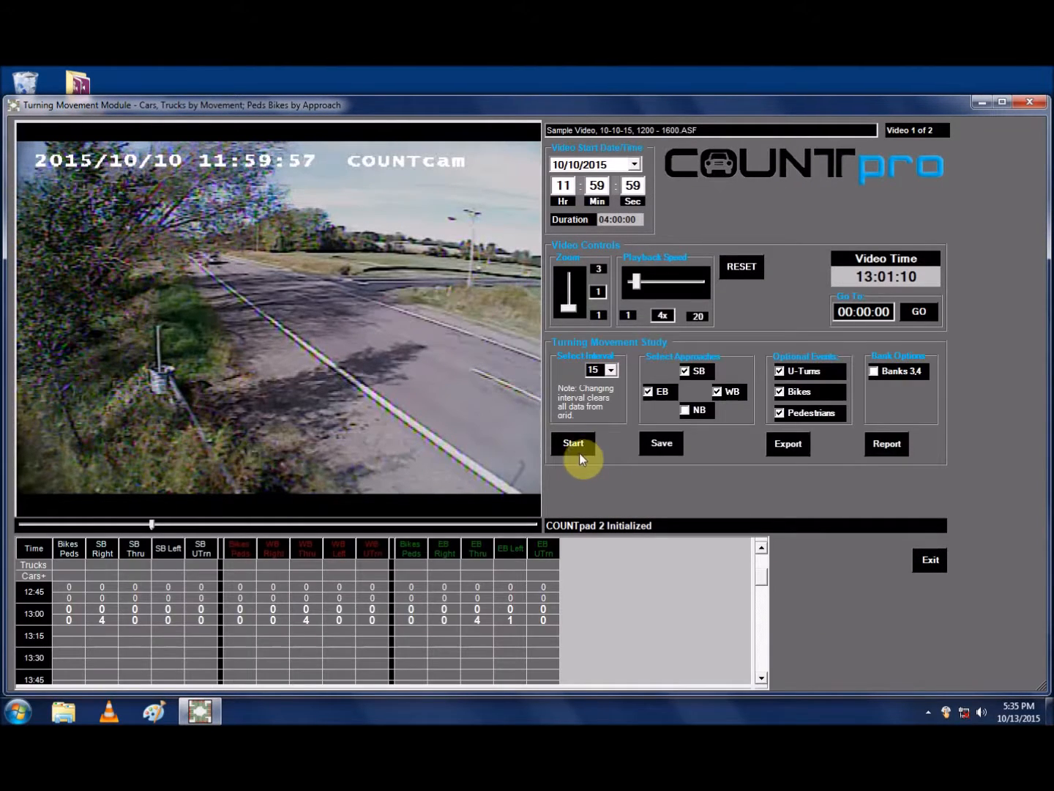
# Step: Resume the count, record one southbound right, one eastbound through and one westbound through car, and stop the count
pyautogui.click(586, 447)
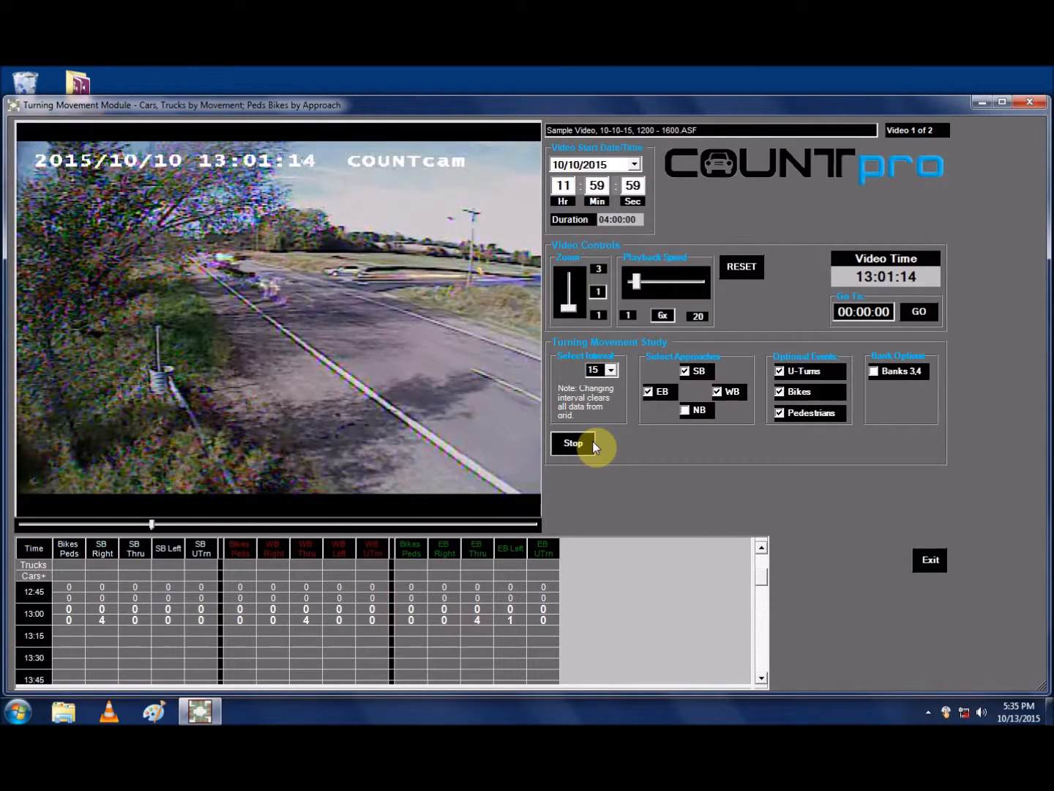
pyautogui.press('k')
pyautogui.press('q')
pyautogui.press('d')
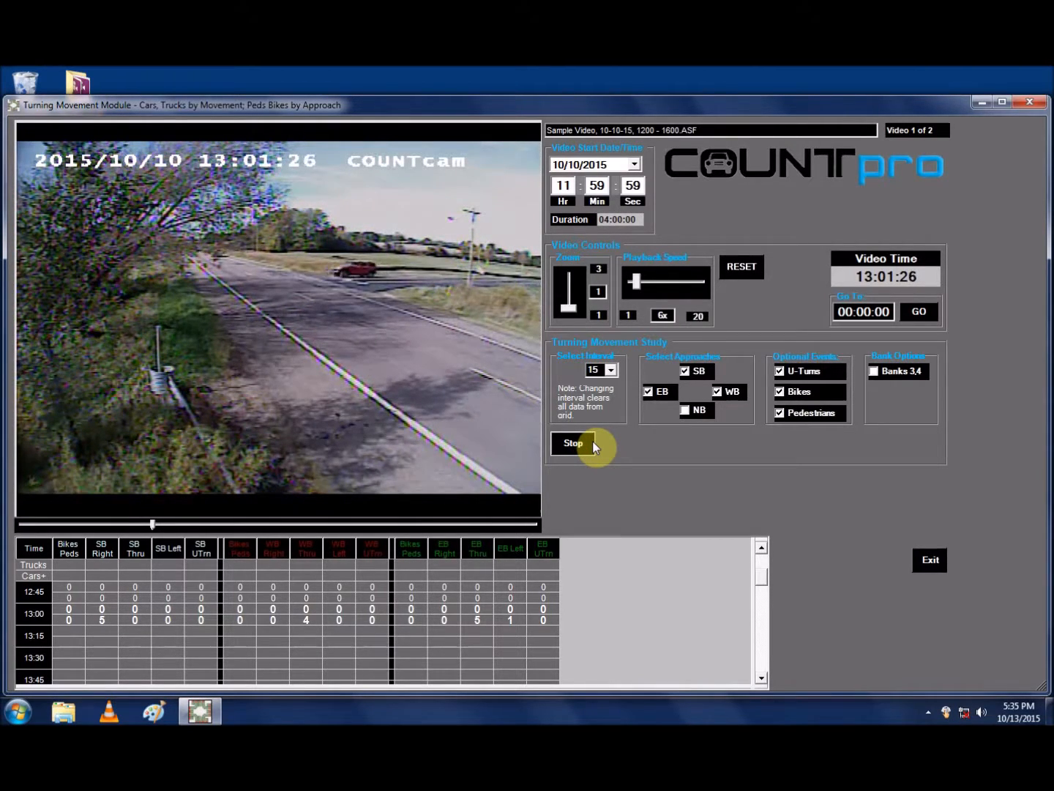
pyautogui.click(592, 443)
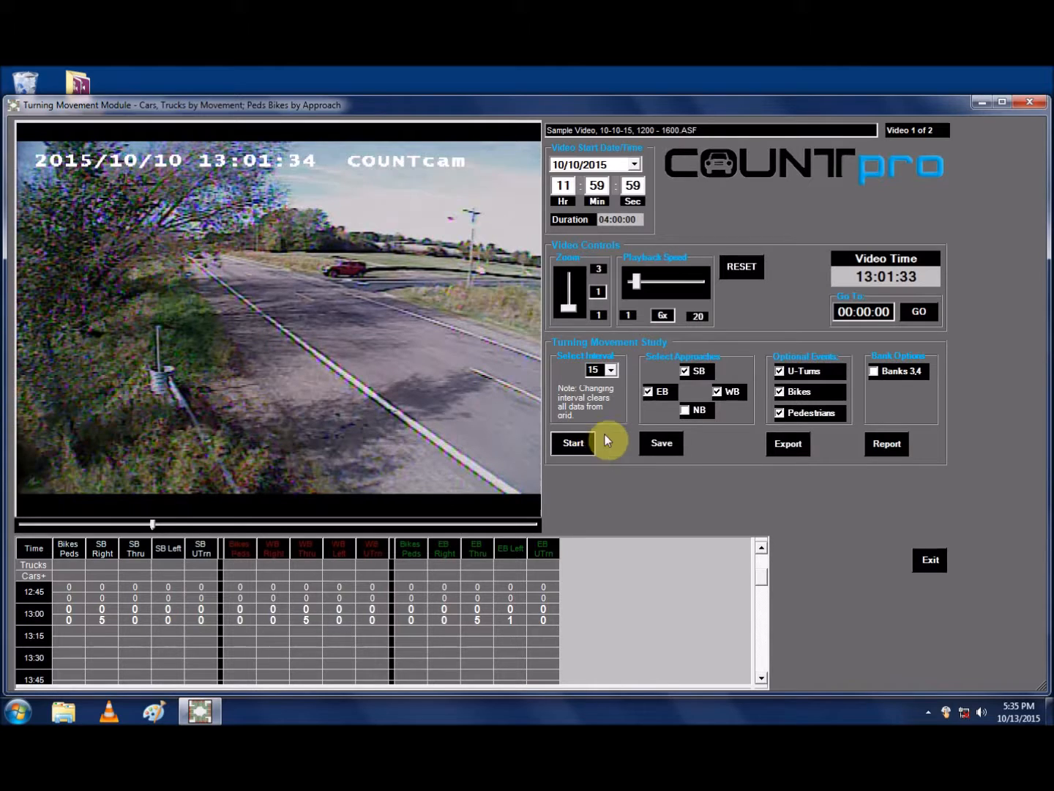
# Step: Jump the video to 14:00:00
pyautogui.click(846, 311)
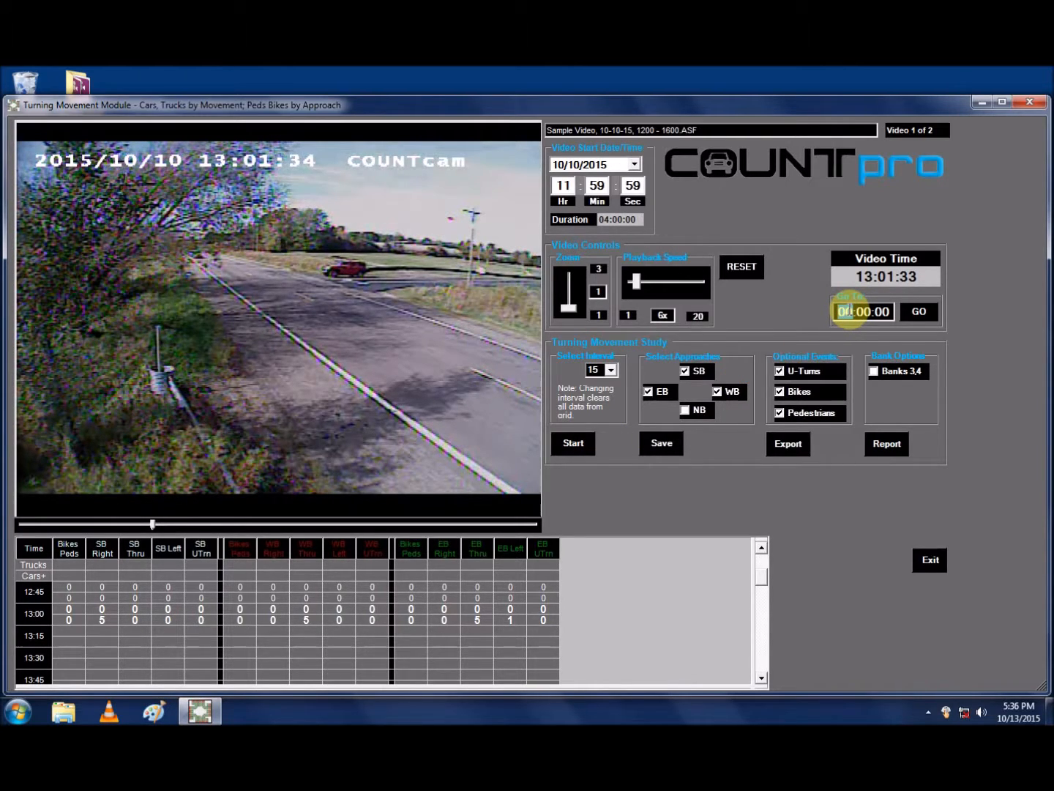
pyautogui.write('14')
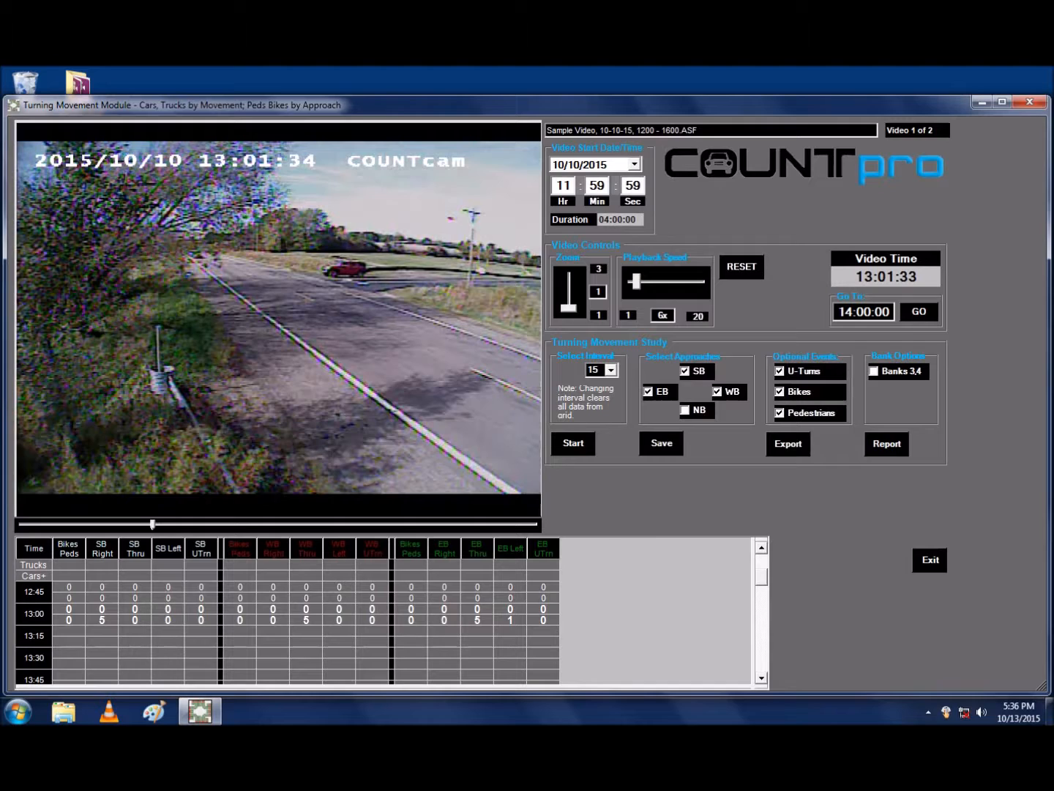
pyautogui.click(913, 311)
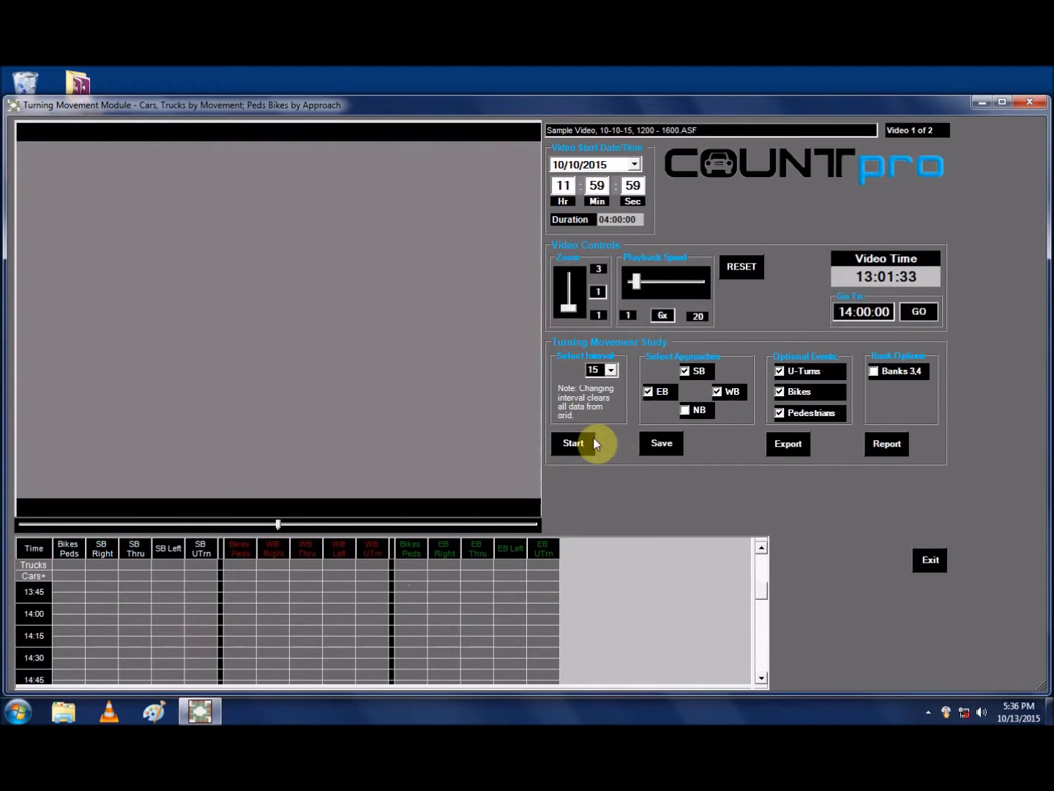
# Step: Count traffic on the southbound, westbound and eastbound approaches, undo the last southbound right-turn count, and stop and exit the count
pyautogui.click(574, 444)
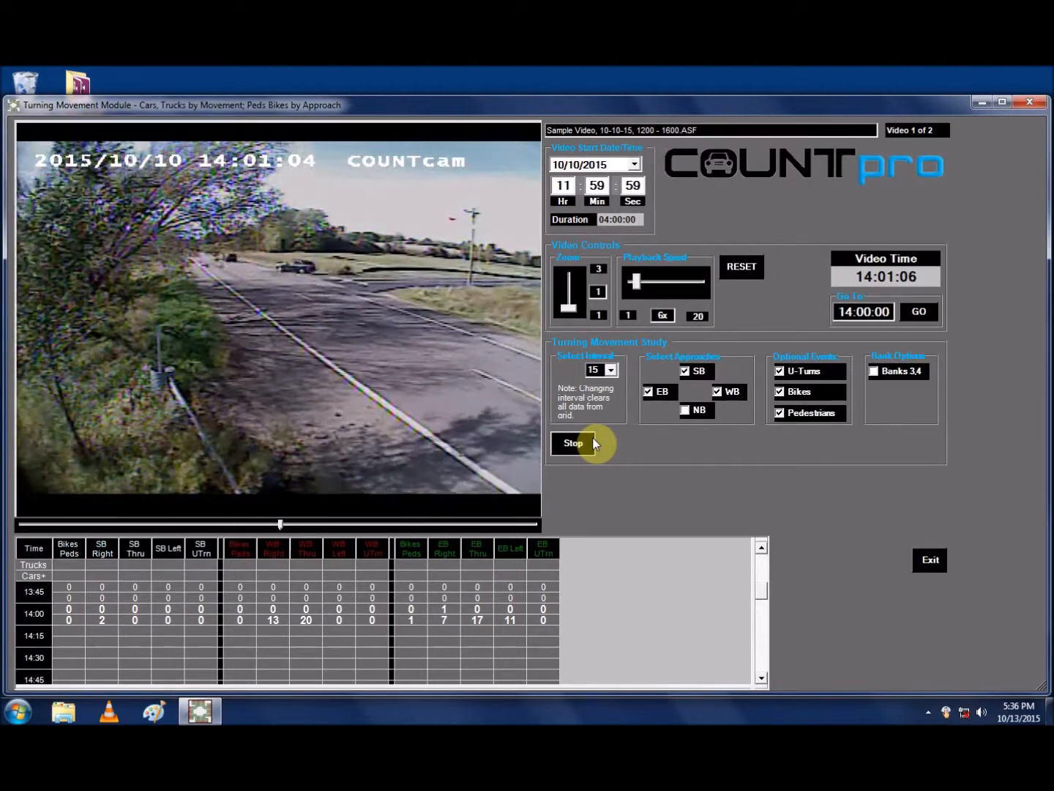
pyautogui.press('BackSpace')
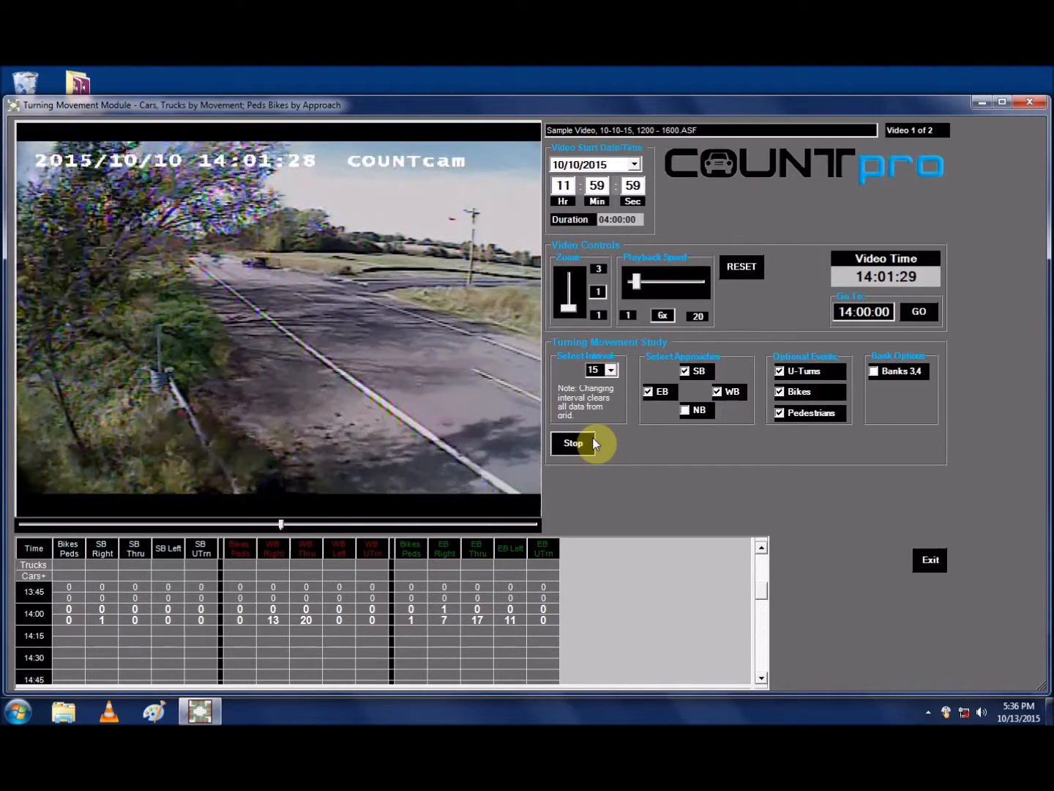
pyautogui.click(596, 442)
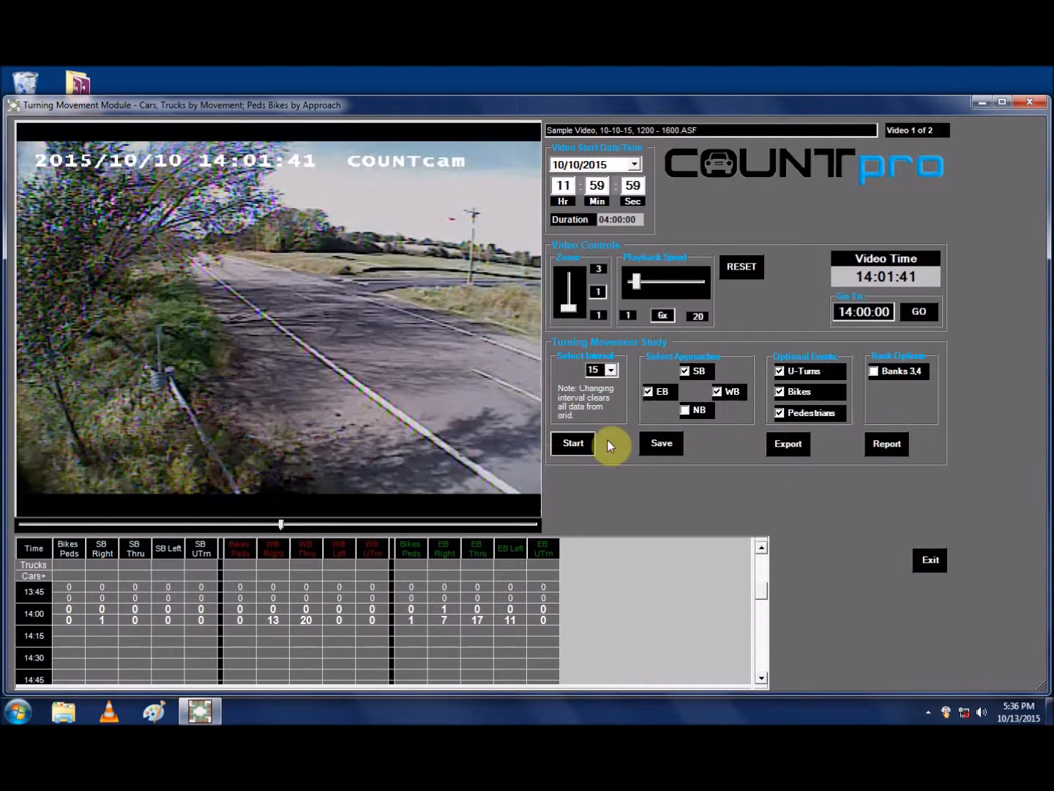
pyautogui.click(926, 560)
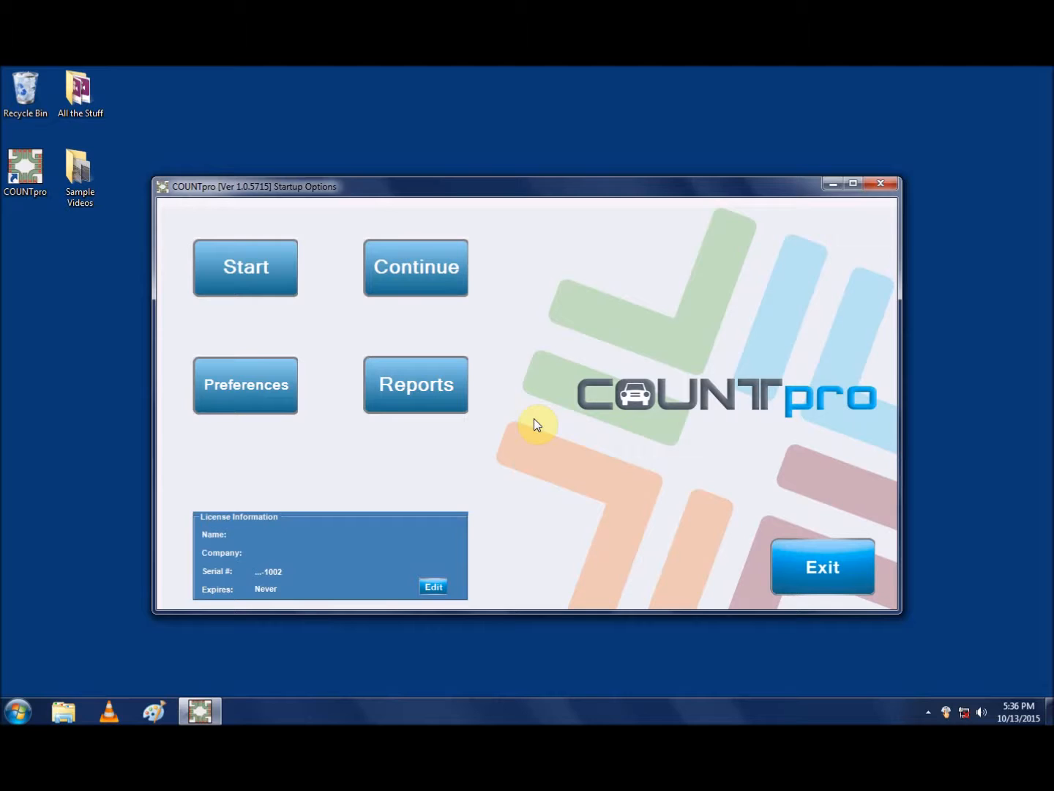
# Step: Open the report options for the saved study "Sample @ 1301" from the startup options, and exit without generating a report
pyautogui.click(444, 395)
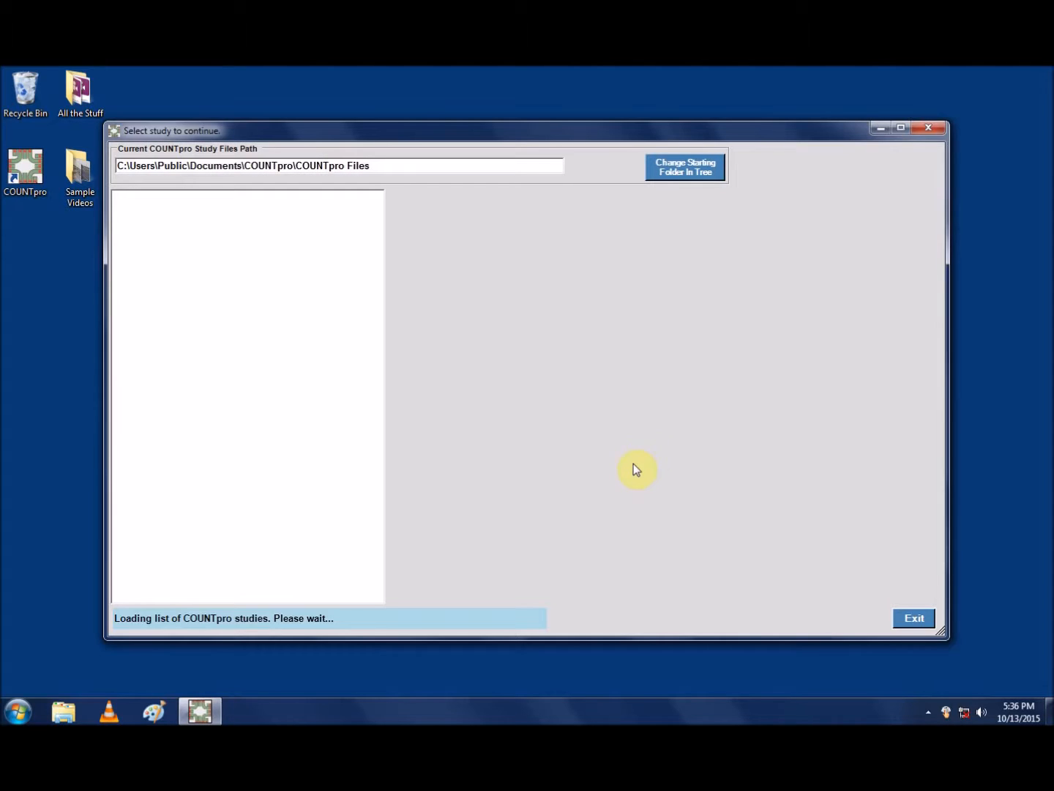
pyautogui.click(497, 218)
pyautogui.click(806, 616)
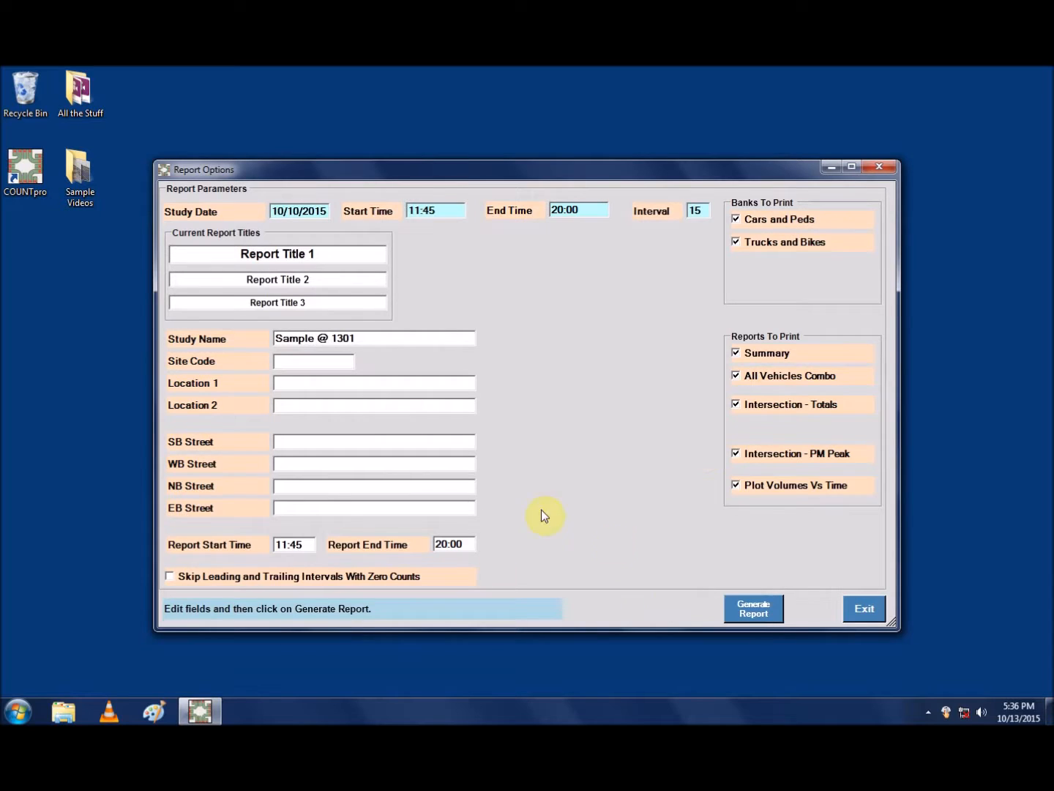
pyautogui.click(872, 616)
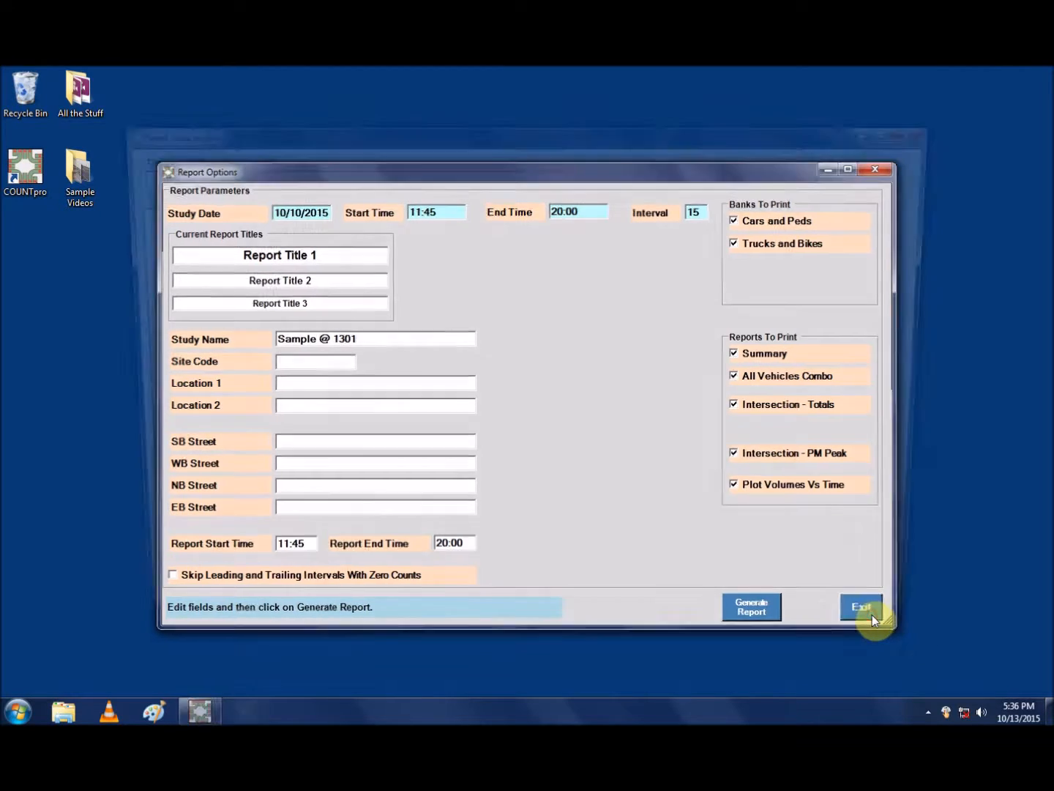
pyautogui.click(900, 619)
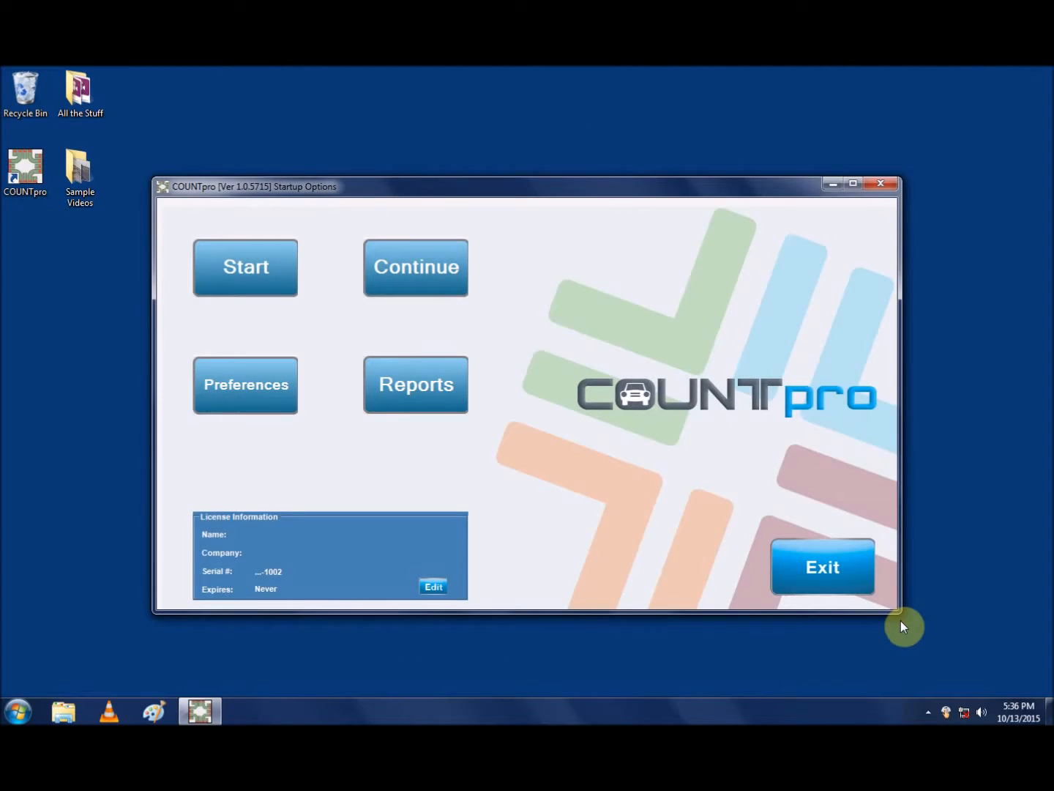